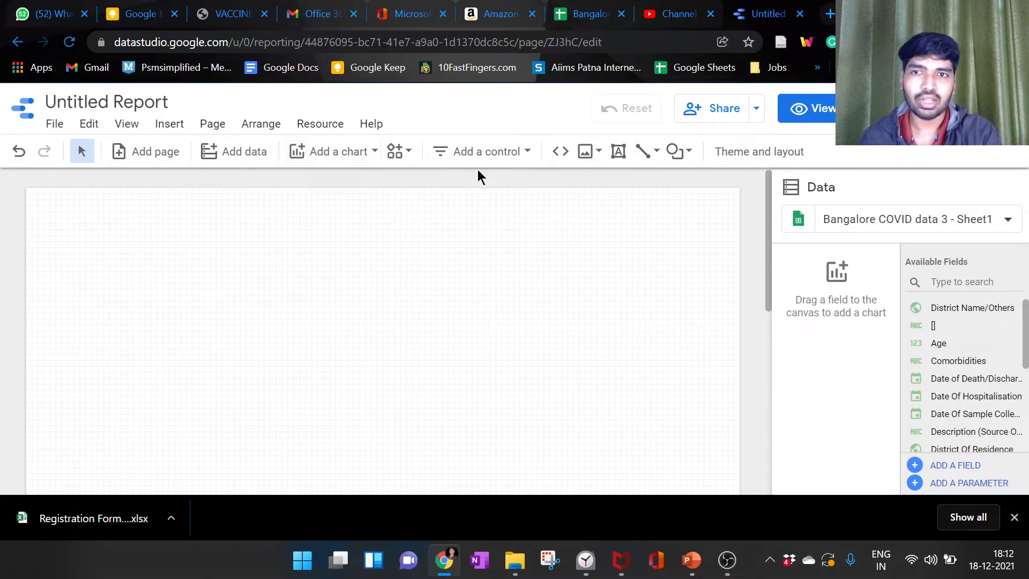
Step: Add a scorecard chart to the upper middle of the report canvas and enlarge it slightly
left_click(362, 156)
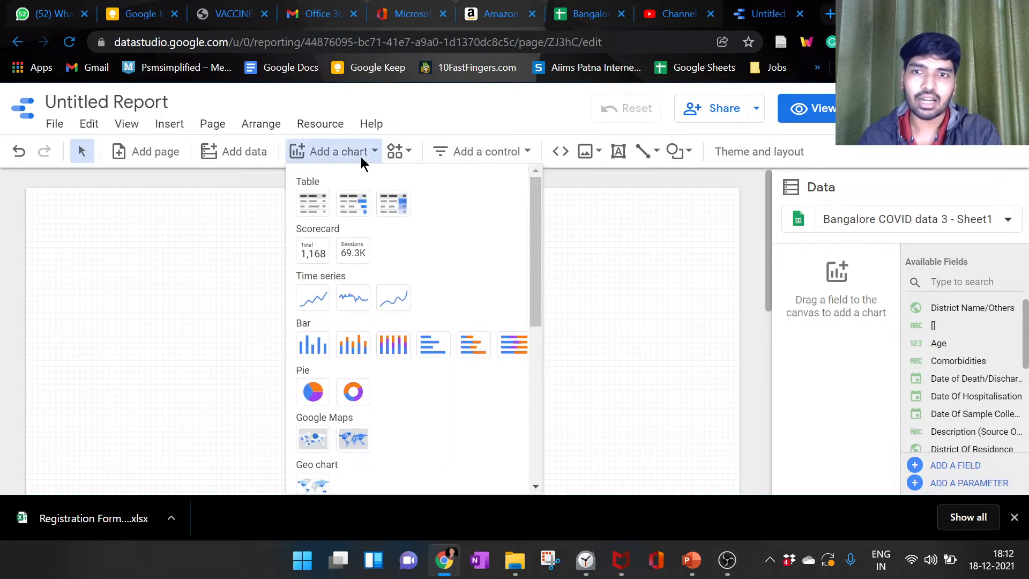
left_click(317, 259)
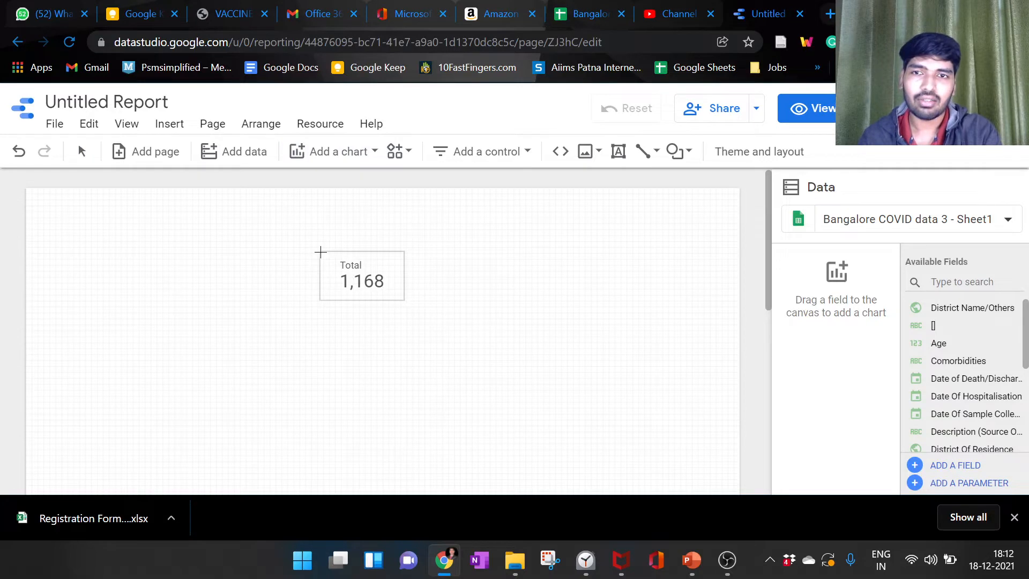
left_click(320, 252)
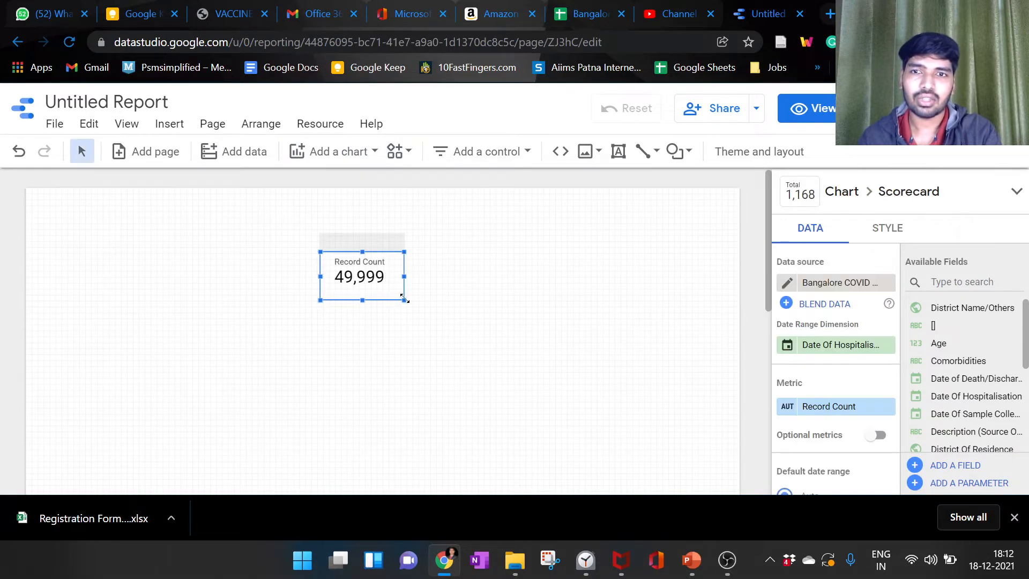
mouse_move(404, 301)
left_mouse_down()
mouse_move(439, 316)
mouse_move(423, 305)
left_mouse_up()
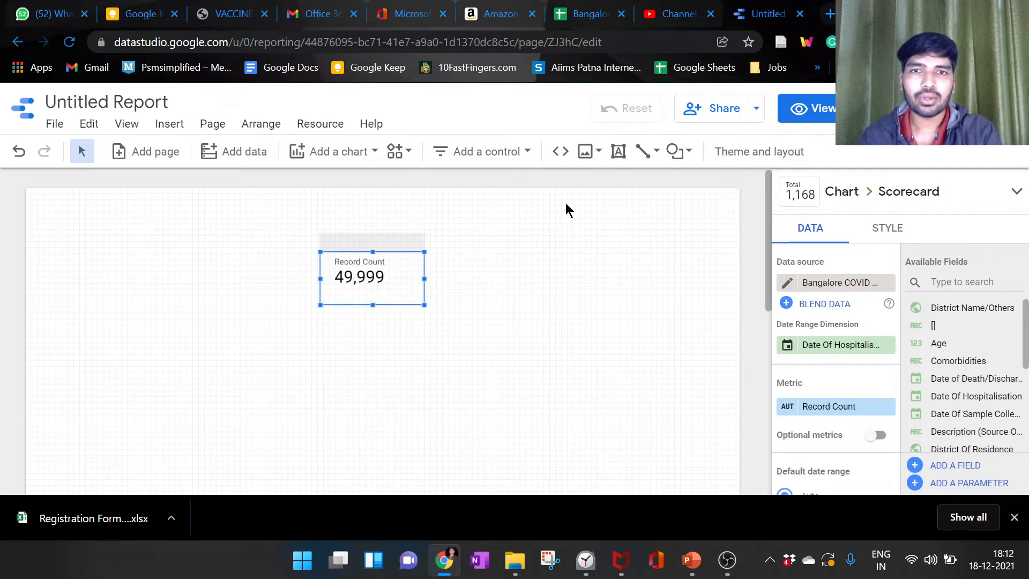
Step: Look over the patient rows in the Bangalore COVID data 3 spreadsheet, then return to the Data Studio report
left_click(583, 8)
scroll(354, 262, "down", 15)
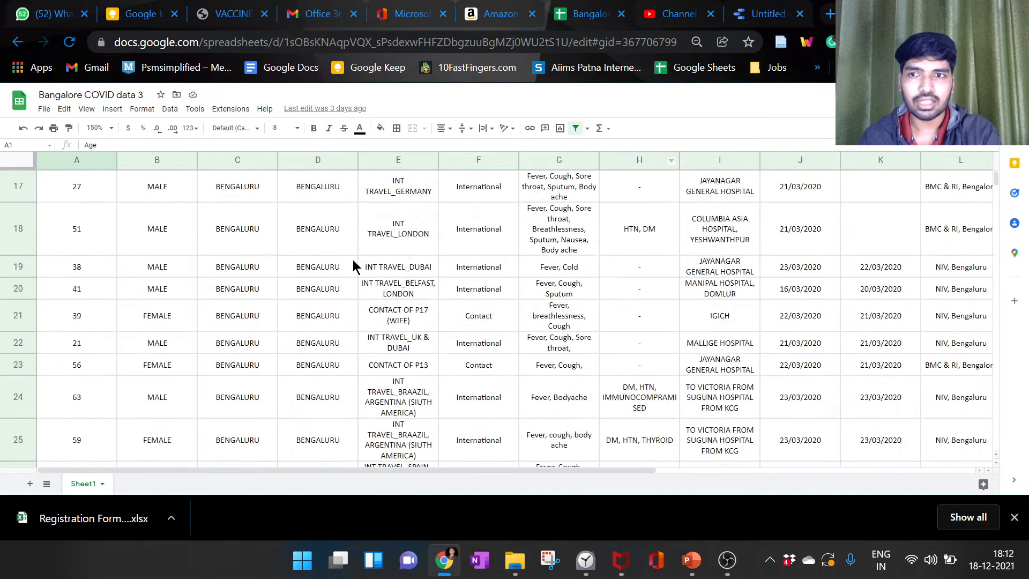
scroll(394, 300, "up", 15)
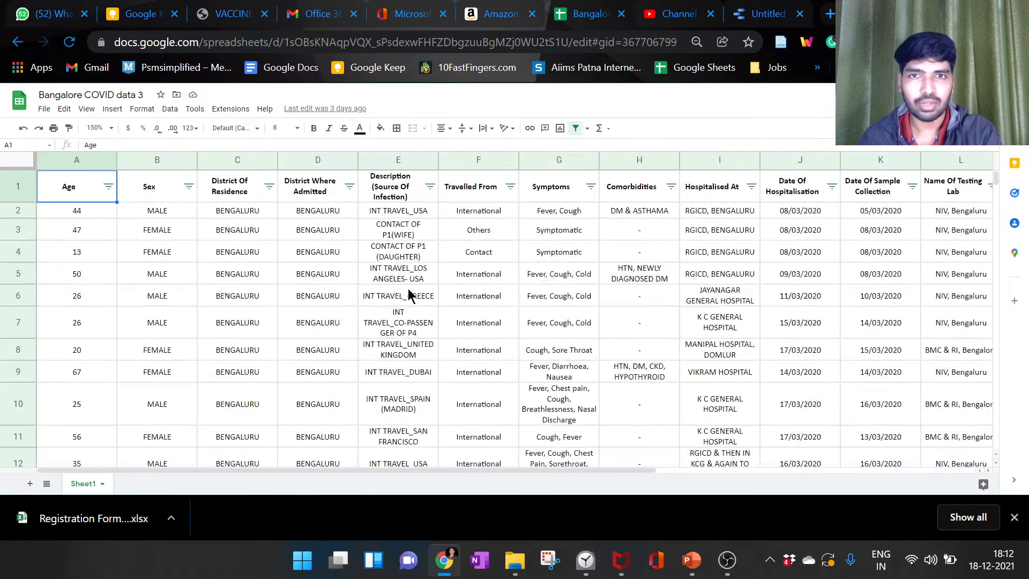
left_click(677, 15)
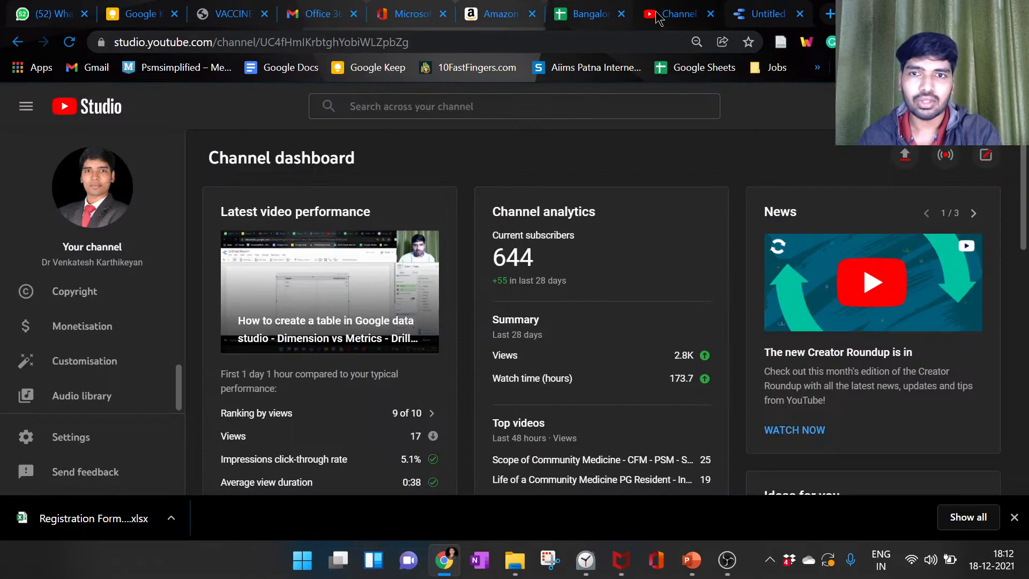
left_click(608, 21)
left_click(755, 18)
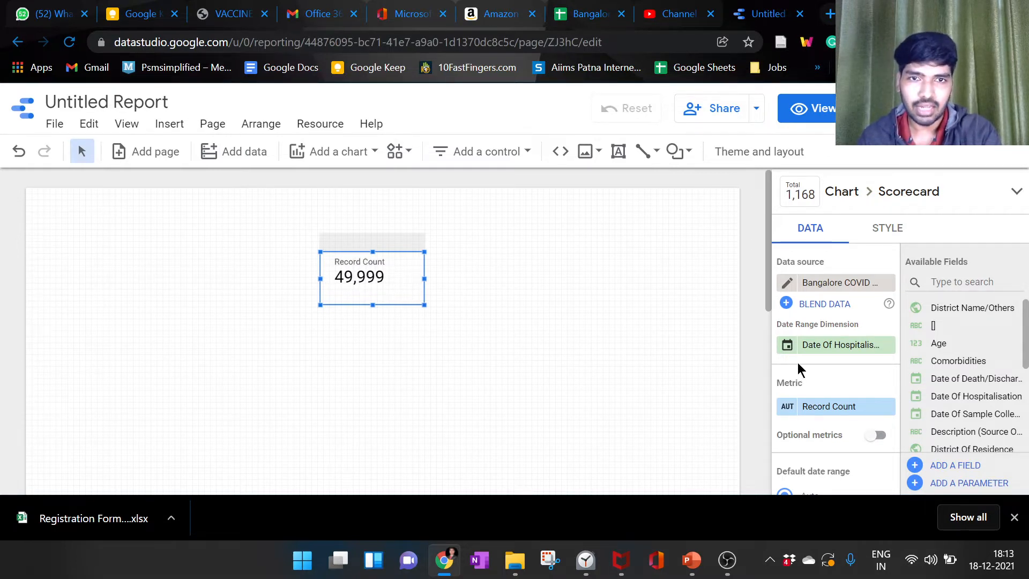
Step: Rename the scorecard's Record Count metric to "Number of COVID patients" and widen the scorecard to fit the label
scroll(809, 397, "down", 2)
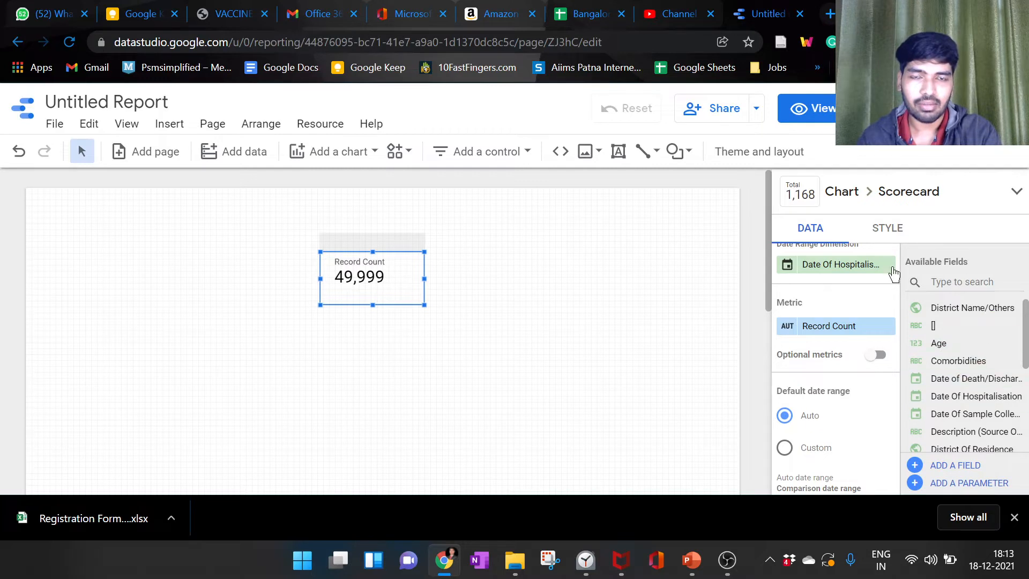
left_click(788, 328)
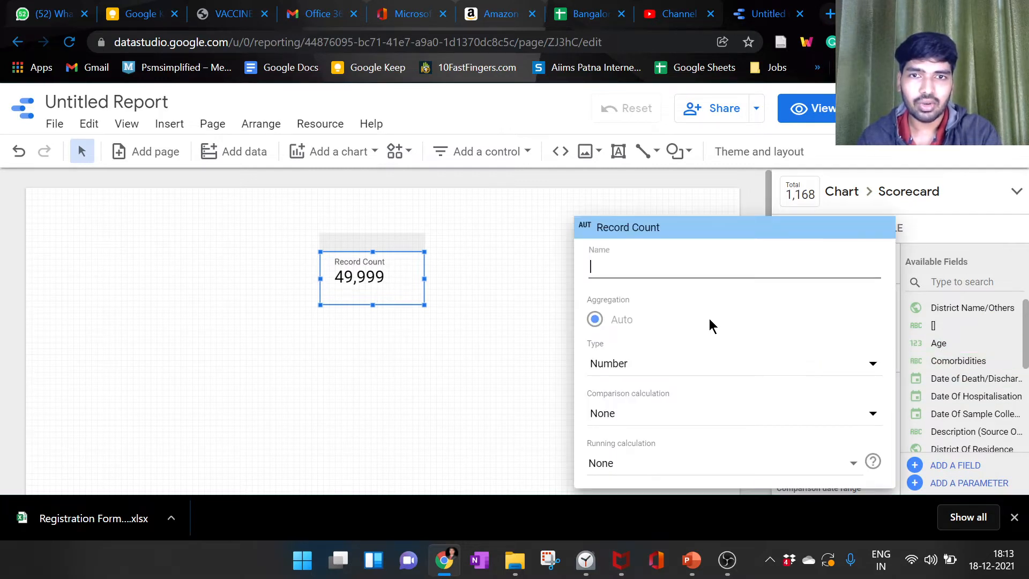
type("Total n")
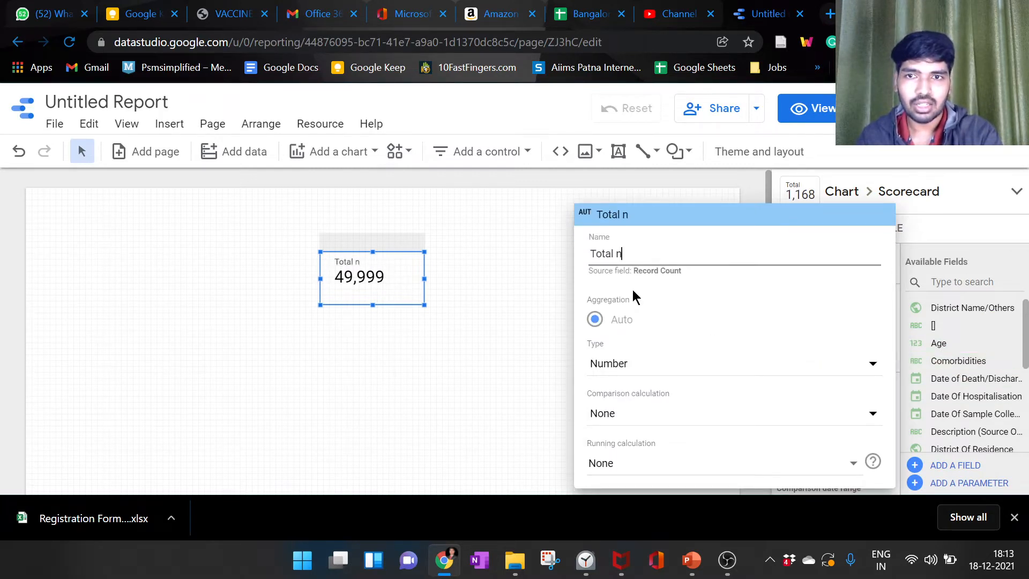
type("umber of Pat")
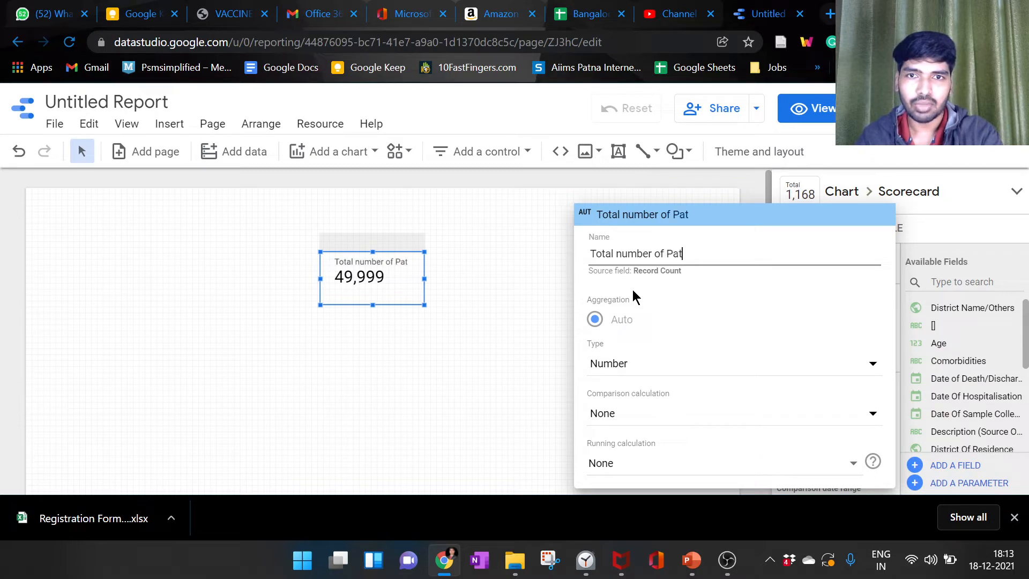
key("BackSpace")
key("BackSpace")
key("BackSpace")
key("BackSpace")
key("BackSpace")
key("BackSpace")
key("BackSpace")
key("BackSpace")
key("BackSpace")
key("BackSpace")
key("BackSpace")
key("BackSpace")
key("BackSpace")
key("BackSpace")
key("BackSpace")
key("BackSpace")
key("BackSpace")
key("BackSpace")
key("BackSpace")
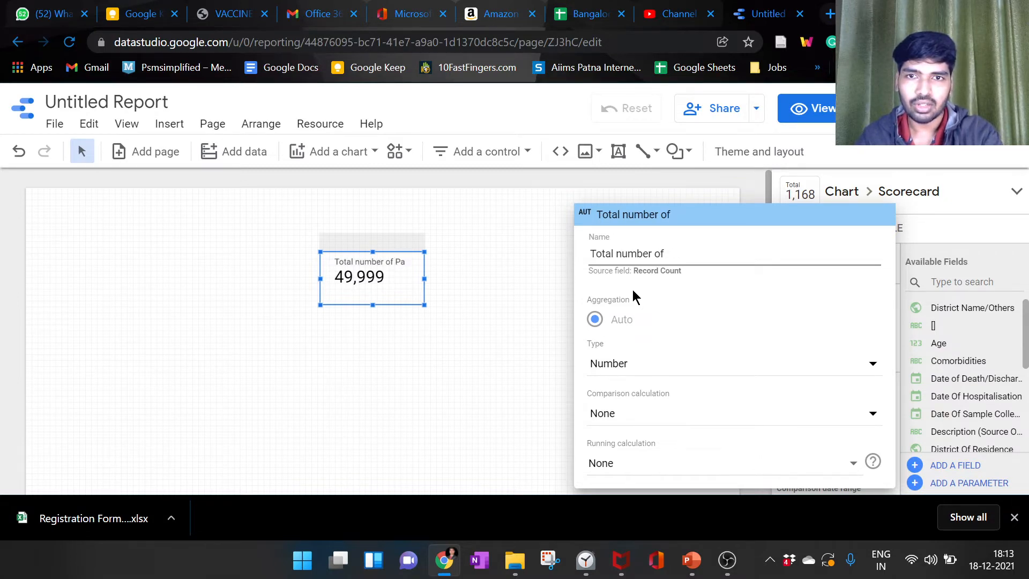
type("Number ")
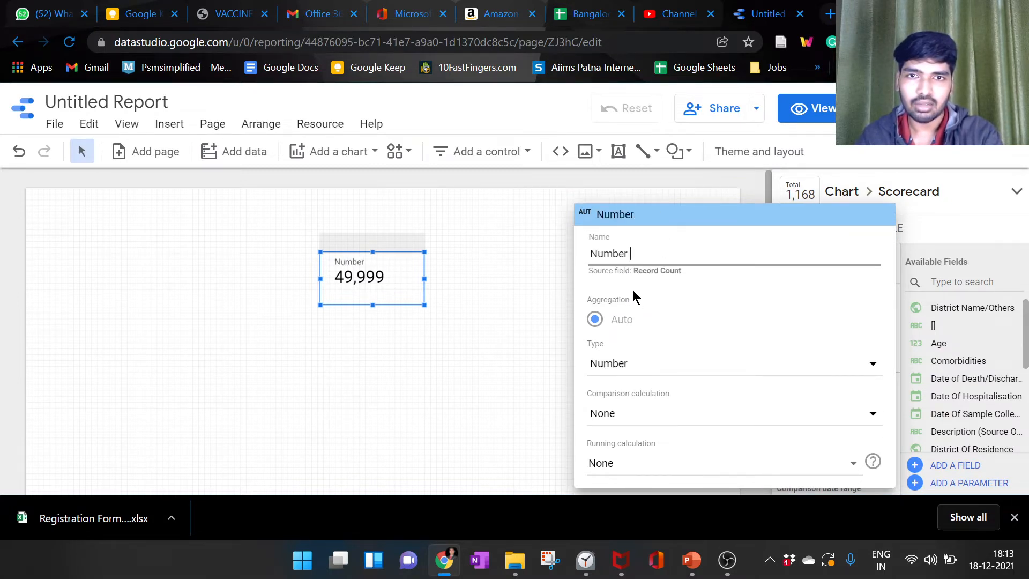
type("of COIVD")
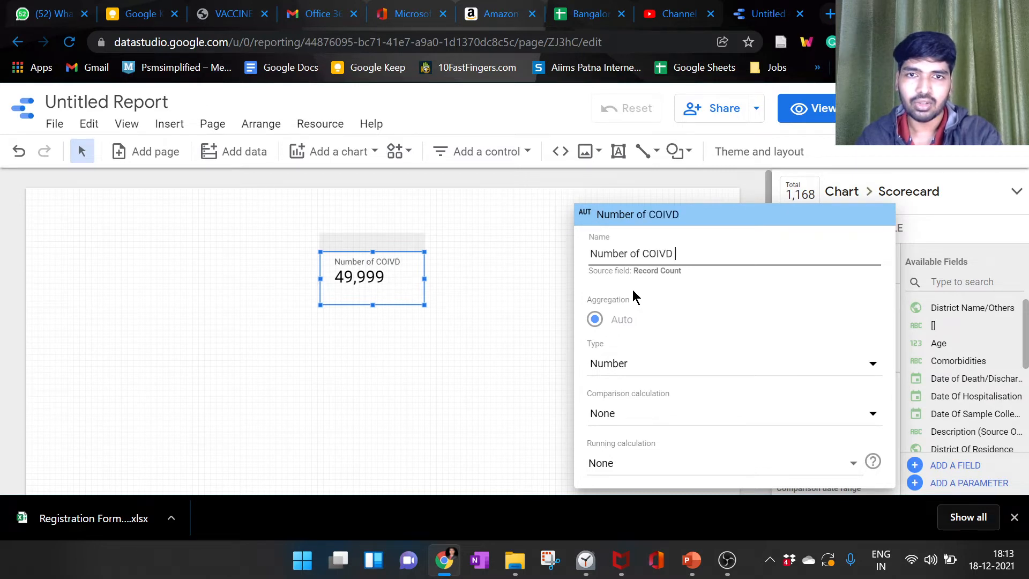
key("BackSpace")
key("BackSpace")
key("BackSpace")
type("VID")
key("BackSpace")
key("BackSpace")
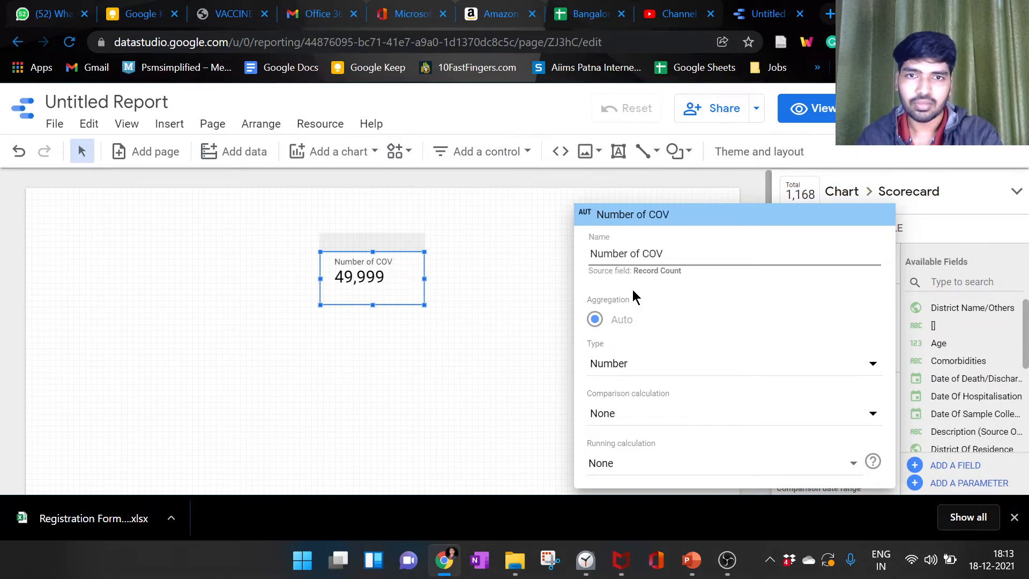
type("ID patients")
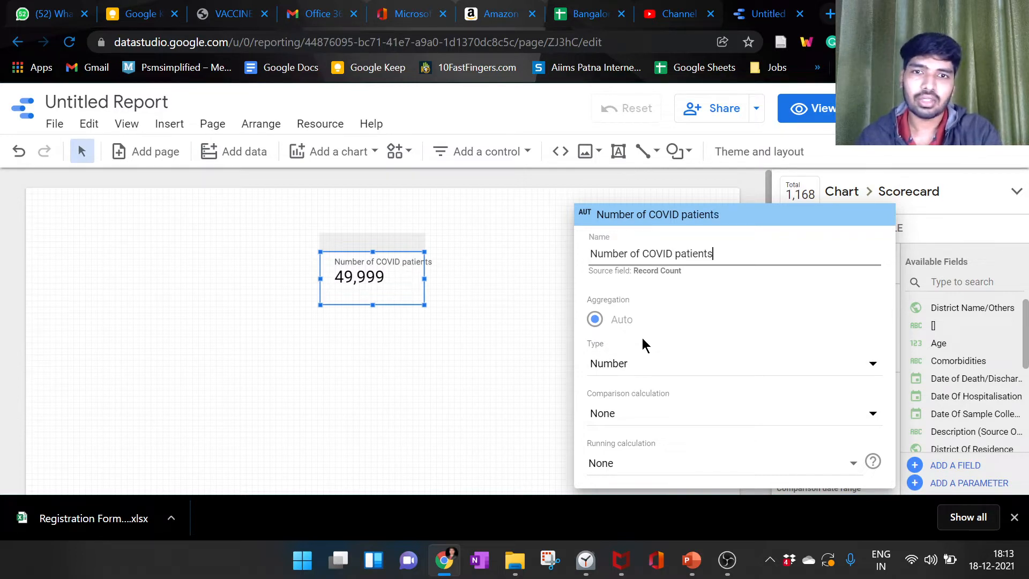
left_click(546, 242)
left_click_drag(424, 278, 447, 278)
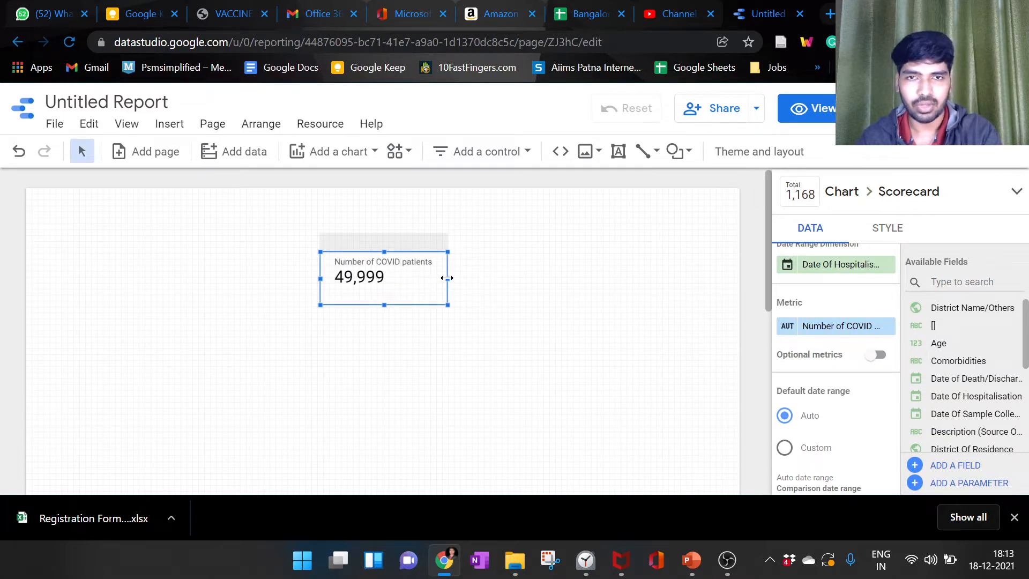
Step: Switch the scorecard's default date range to Custom and set its start date to April 1, 2020
scroll(857, 375, "down", 1)
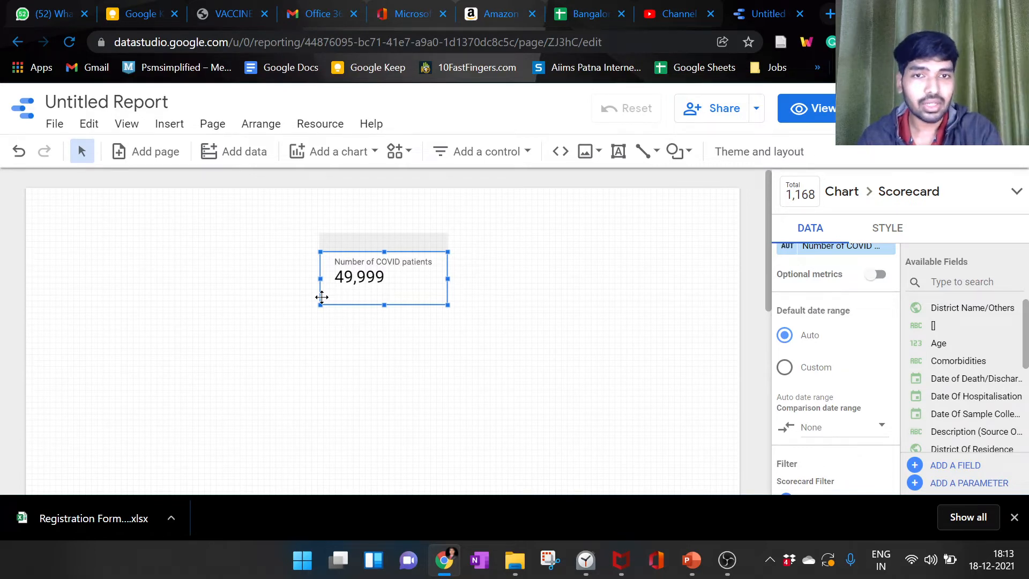
scroll(820, 375, "down", 2)
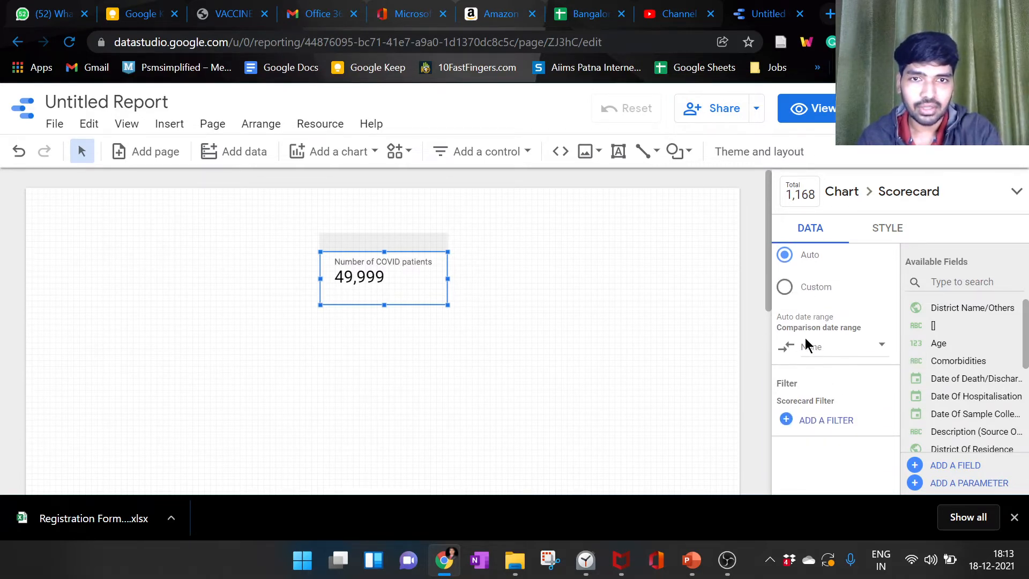
left_click(800, 294)
scroll(812, 310, "up", 2)
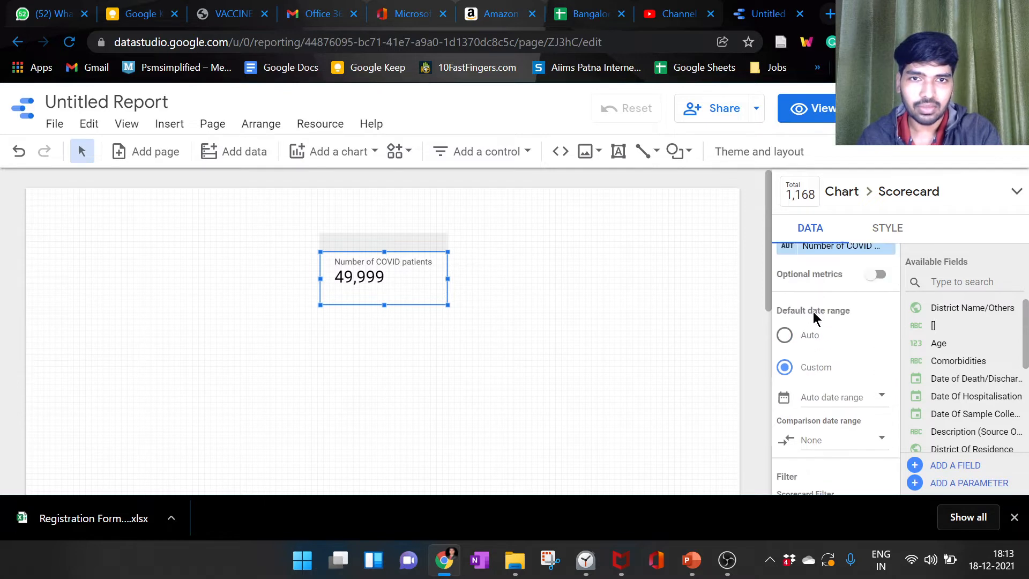
left_click(869, 403)
left_click(629, 237)
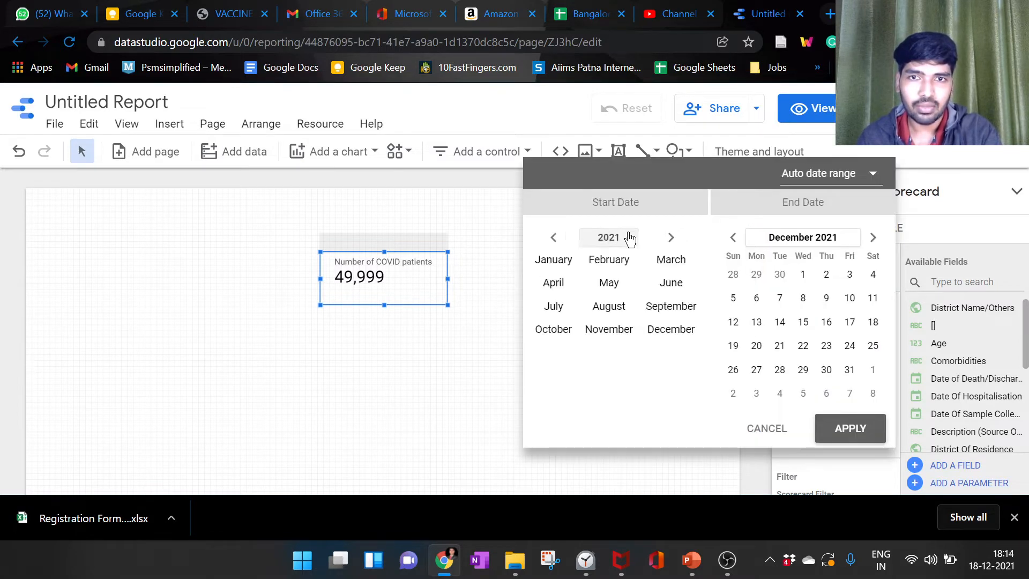
left_click(554, 238)
left_click(562, 284)
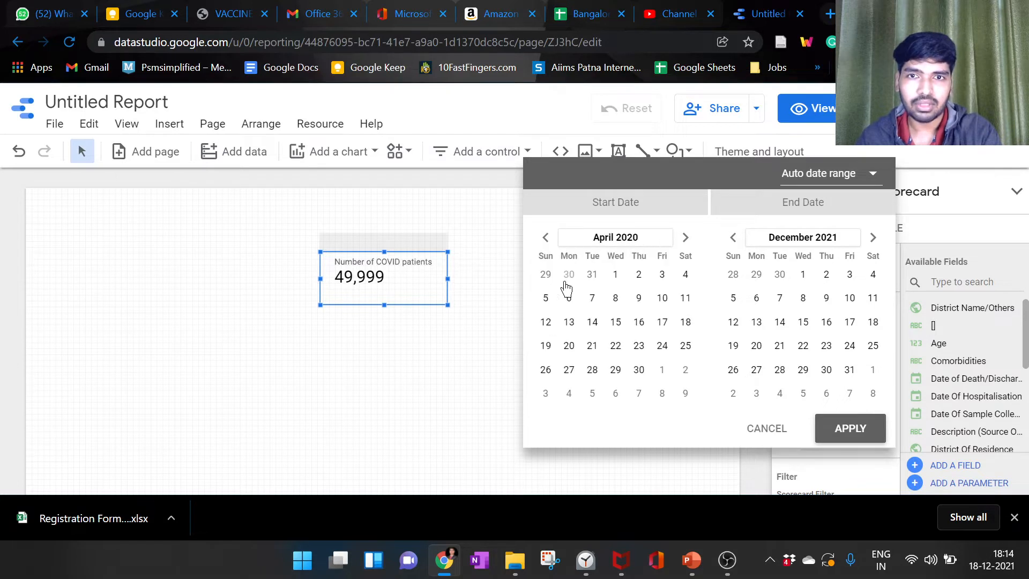
left_click(620, 281)
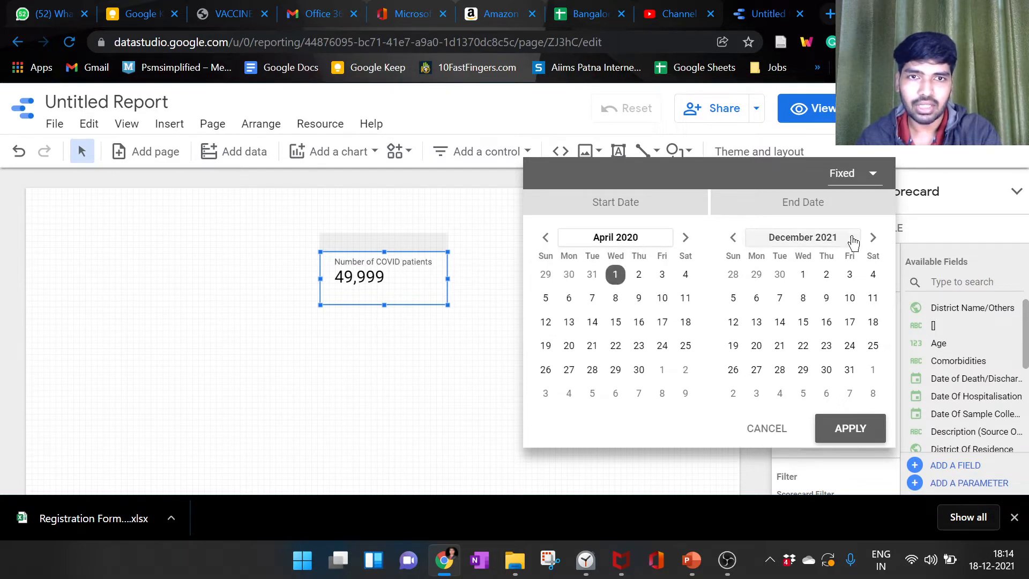
Step: Set the custom date range's end date to April 30, 2020 and apply the range
left_click(815, 238)
left_click(744, 240)
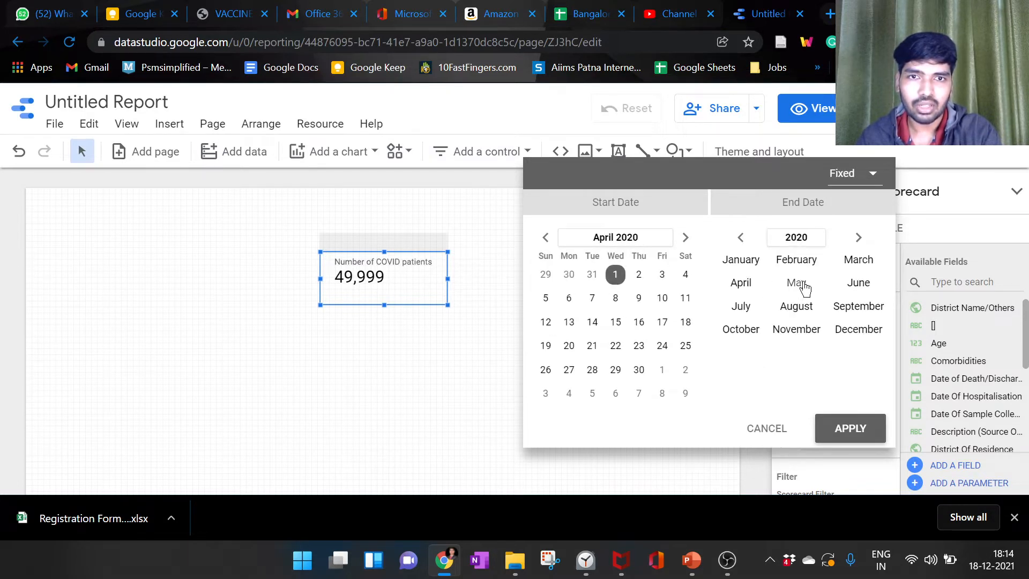
left_click(754, 288)
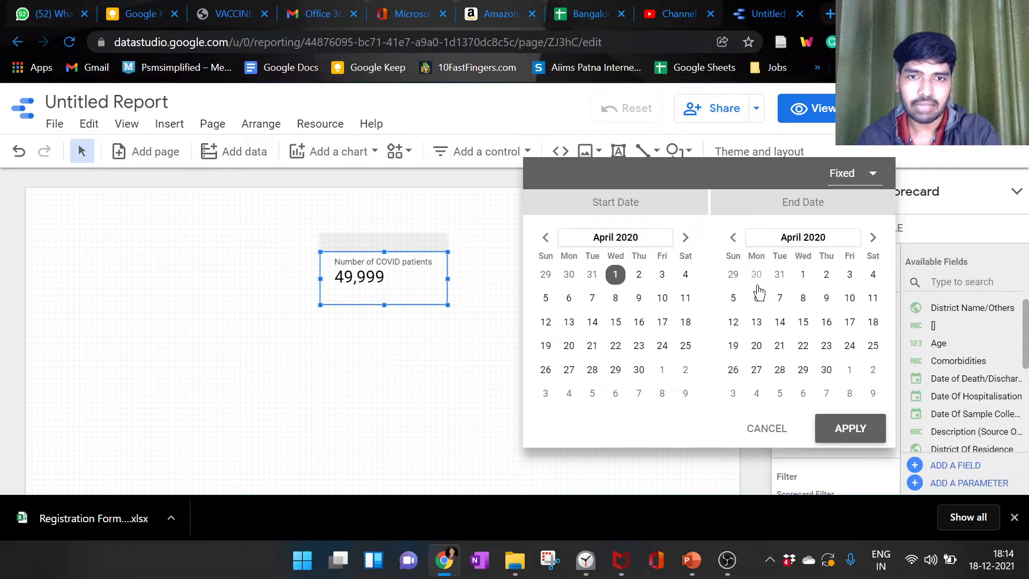
left_click(826, 371)
left_click(850, 428)
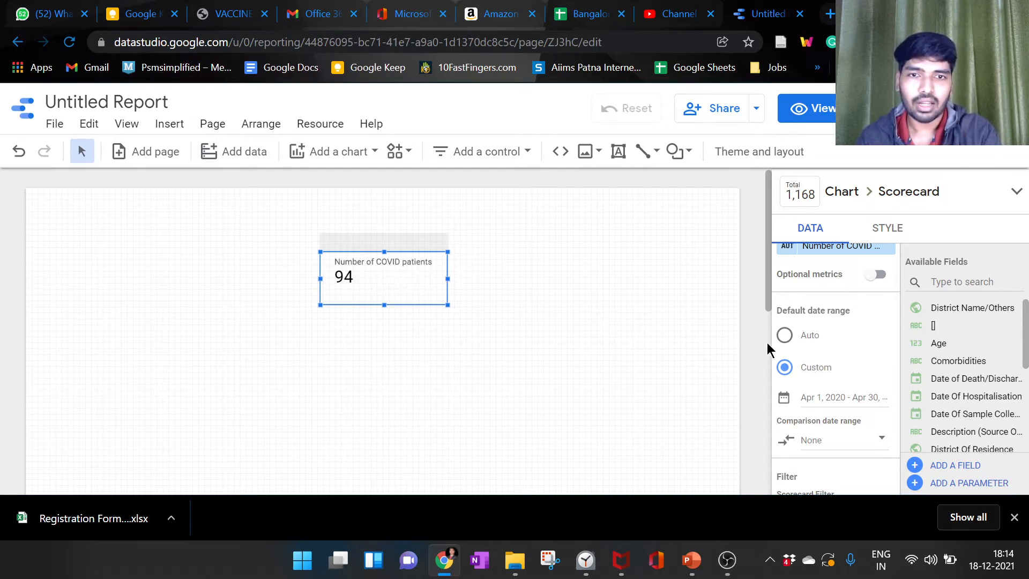
Step: Set the scorecard's comparison date range to March 1 to March 31, 2020, starting from the Previous period option
scroll(769, 346, "down", 2)
scroll(589, 318, "up", 2)
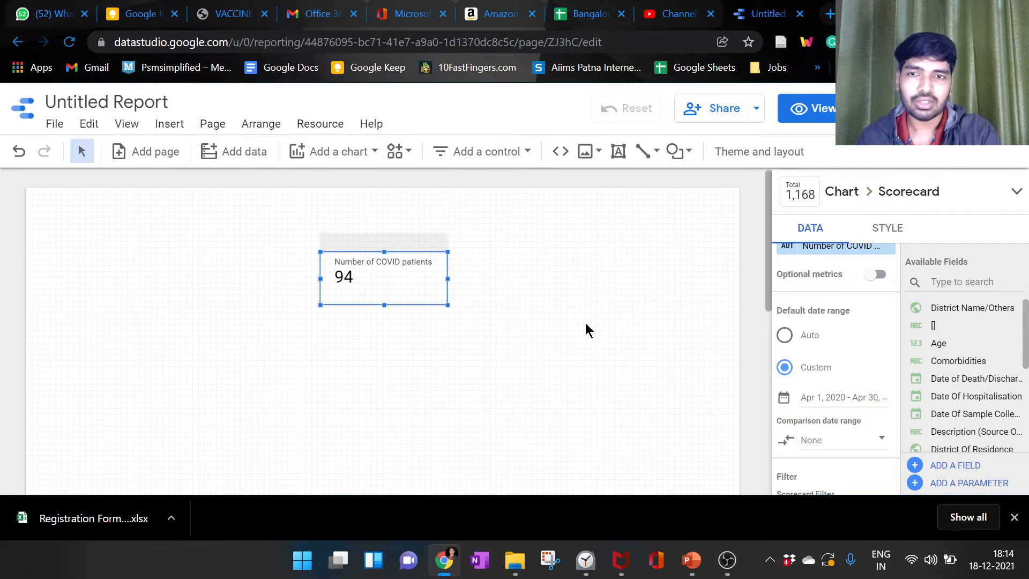
scroll(891, 370, "down", 2)
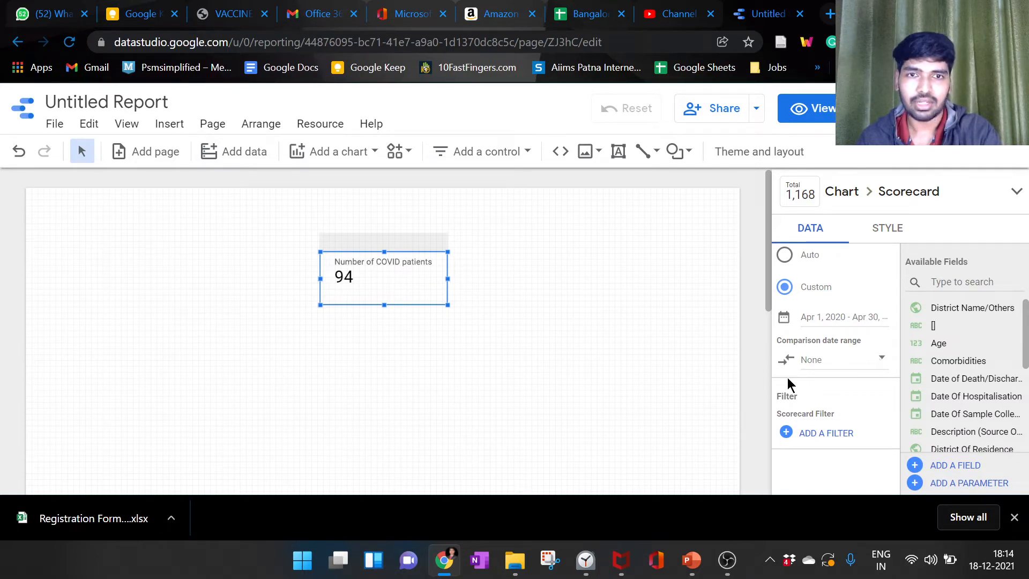
left_click(862, 365)
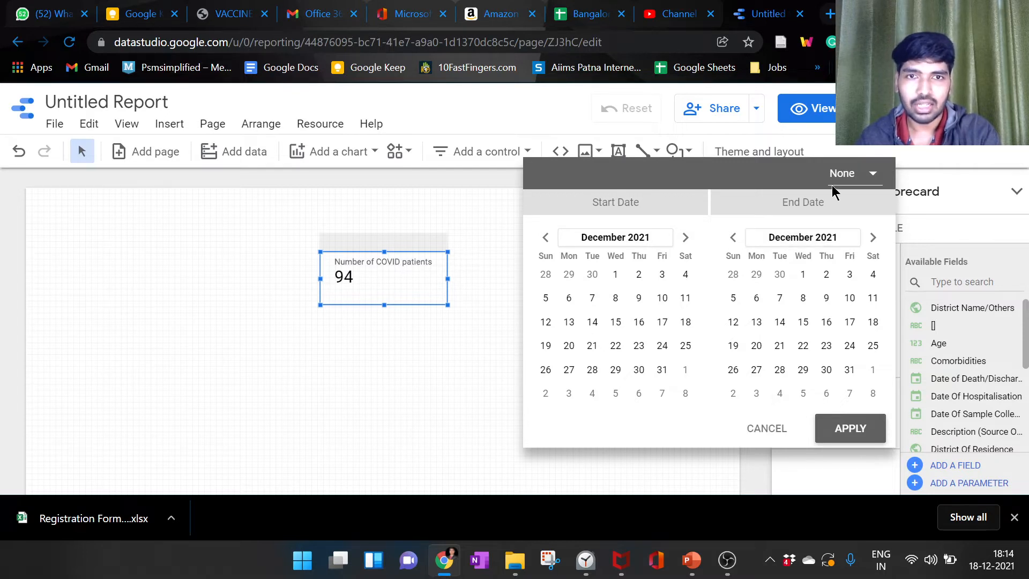
left_click(851, 180)
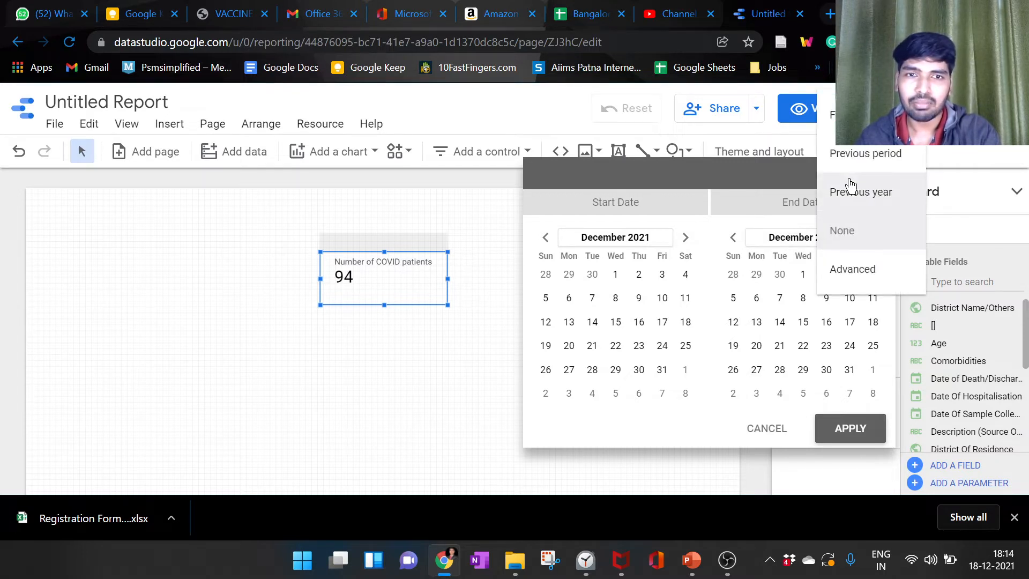
left_click(895, 155)
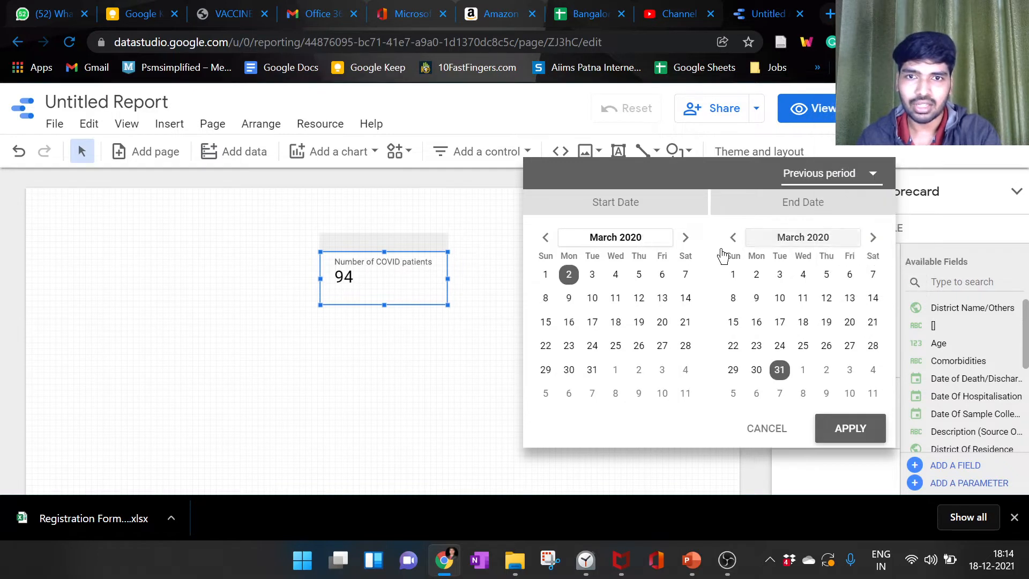
left_click(544, 275)
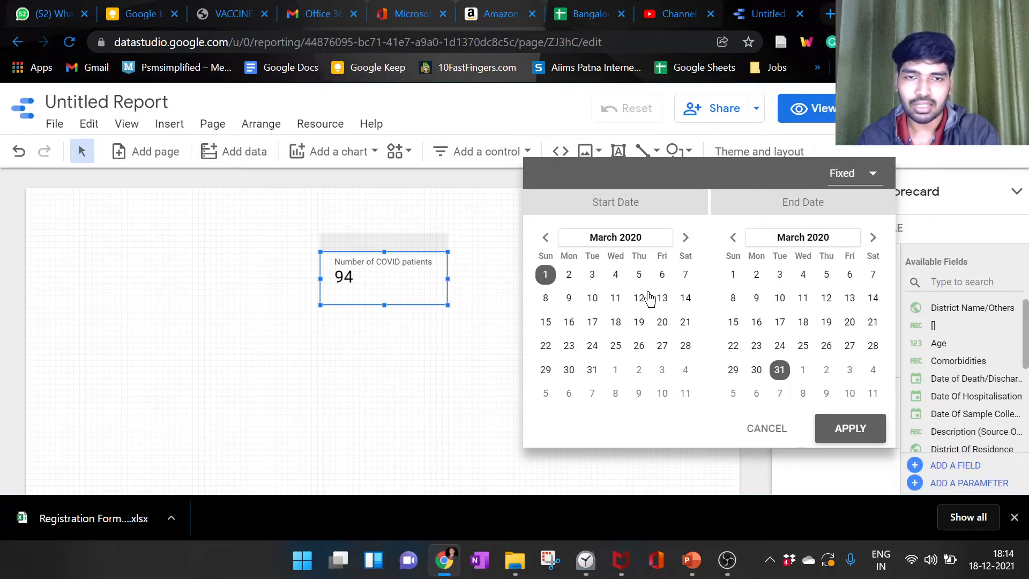
left_click(829, 426)
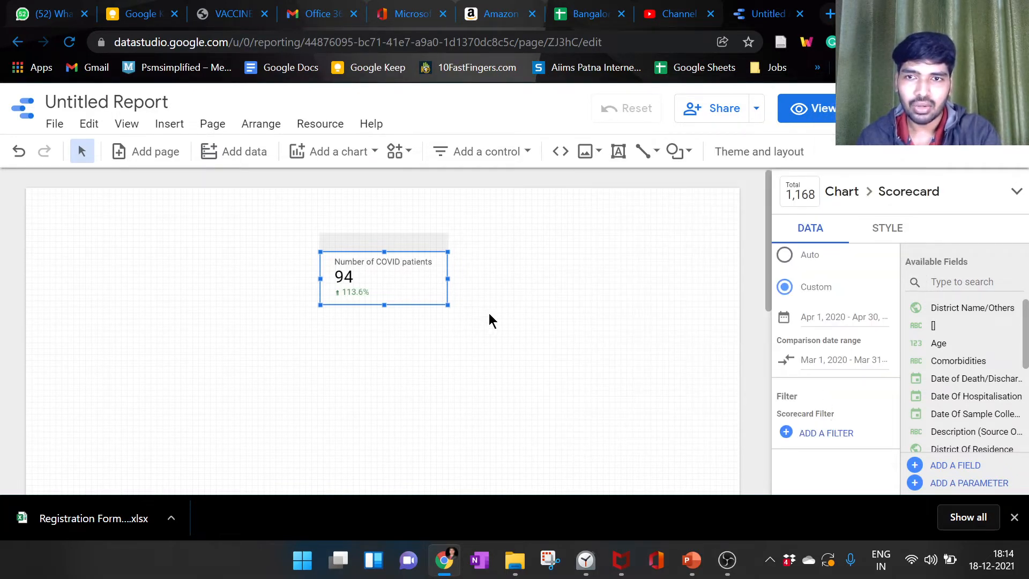
Step: Enlarge the page to 150% to examine the scorecard's comparison figure
key("ctrl+plus")
key("ctrl+plus")
key("ctrl+plus")
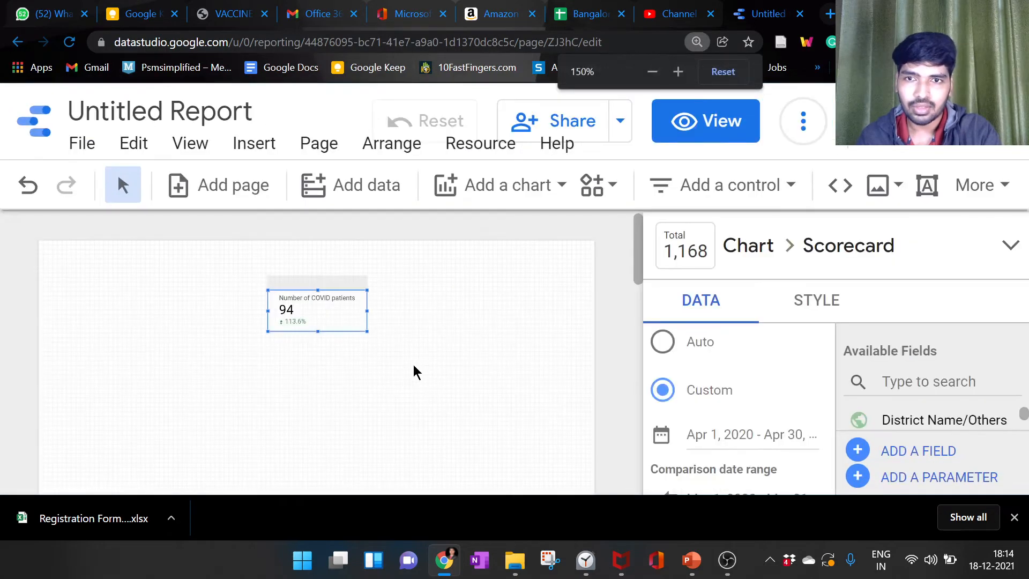
Step: Return the page zoom to normal and look through the scorecard's date range, filter and style settings
key("ctrl+minus")
key("ctrl+minus")
key("ctrl+minus")
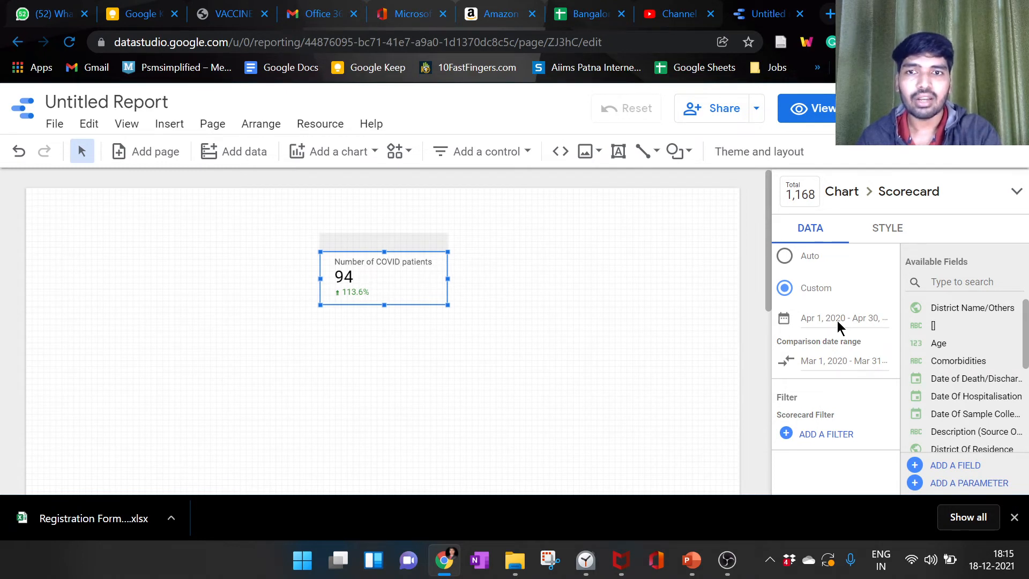
scroll(839, 358, "down", 1)
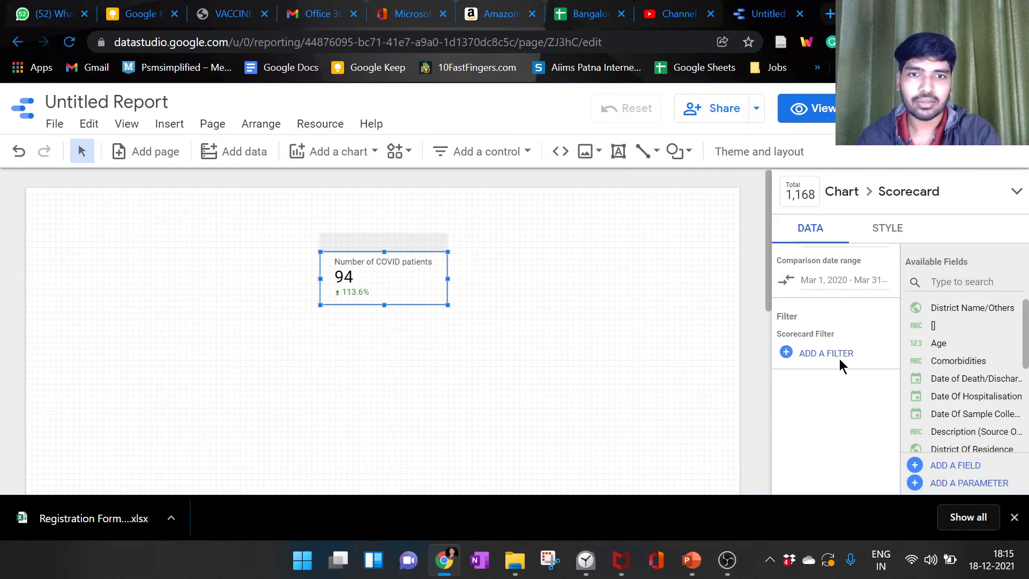
scroll(839, 358, "up", 5)
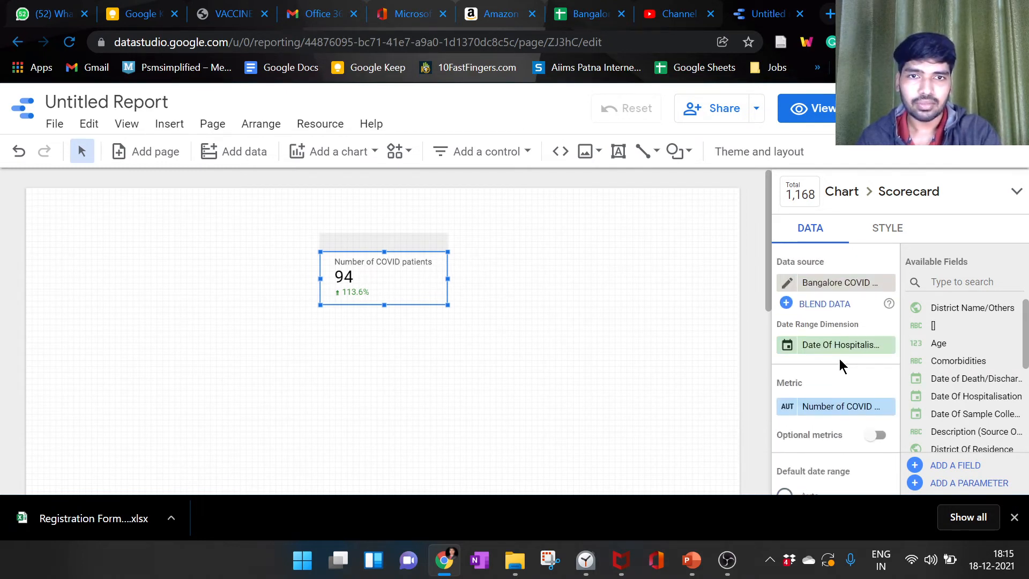
left_click(873, 241)
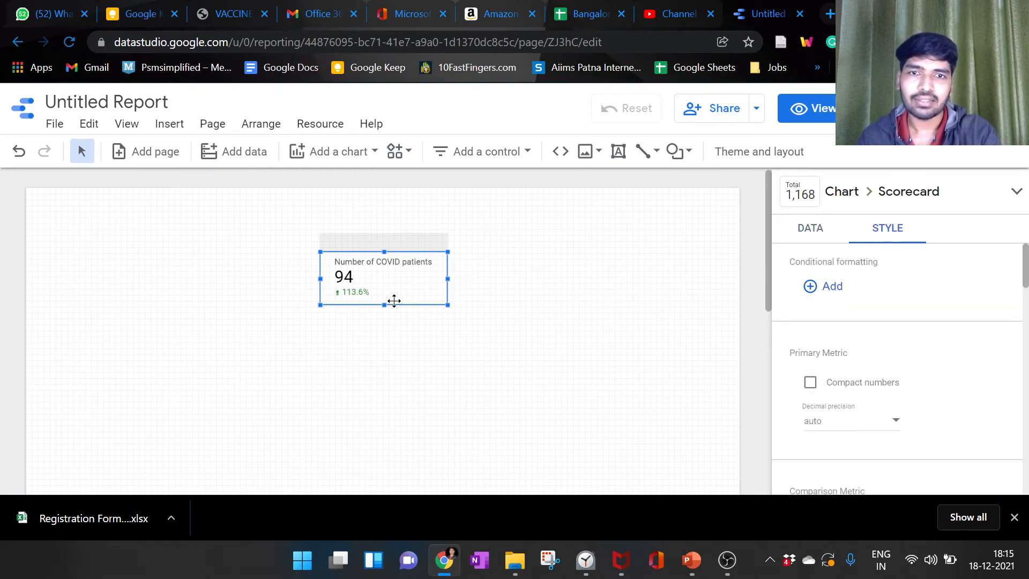
scroll(844, 332, "down", 2)
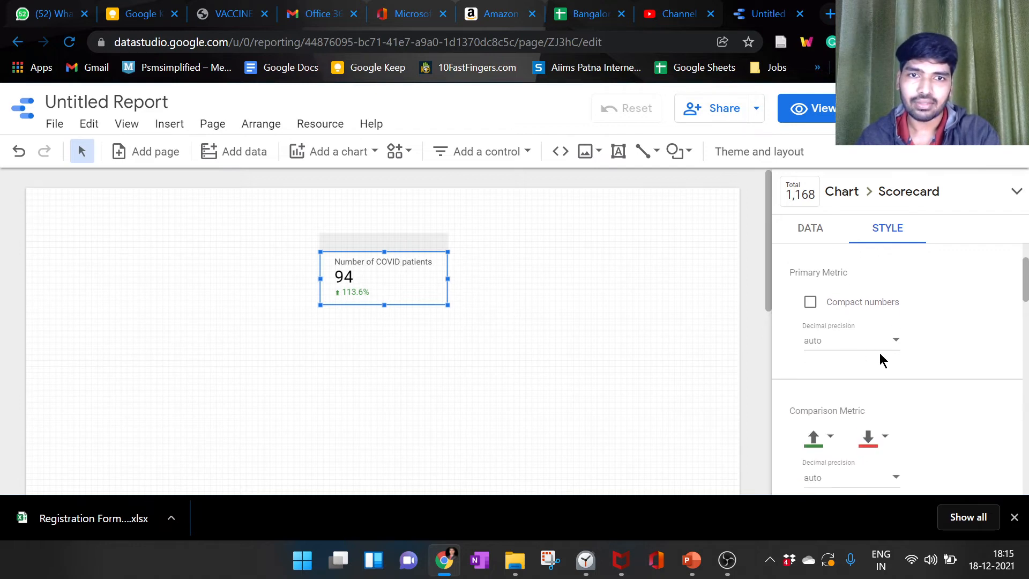
scroll(880, 359, "down", 5)
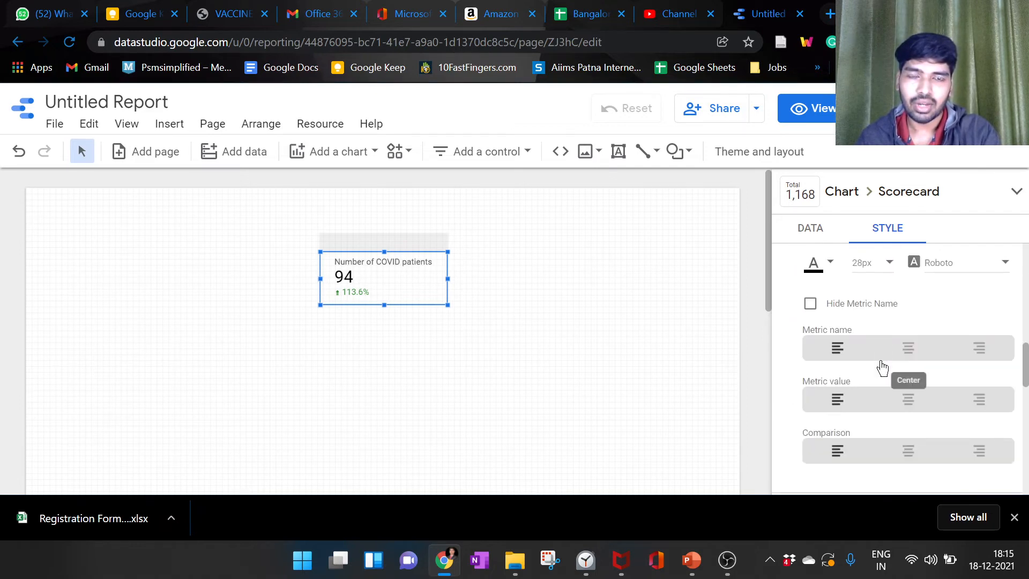
scroll(876, 364, "down", 4)
scroll(873, 367, "up", 8)
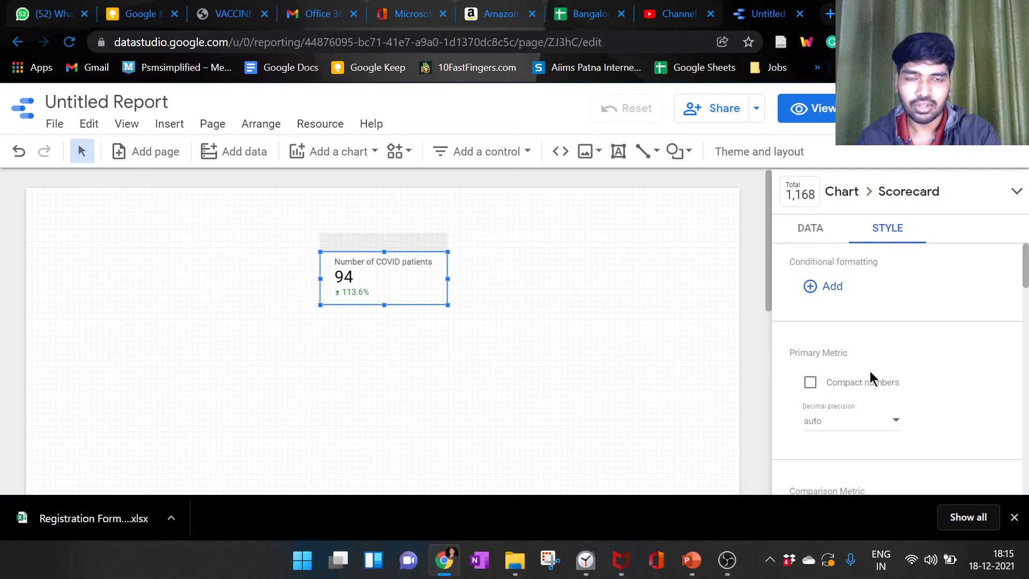
scroll(878, 391, "down", 2)
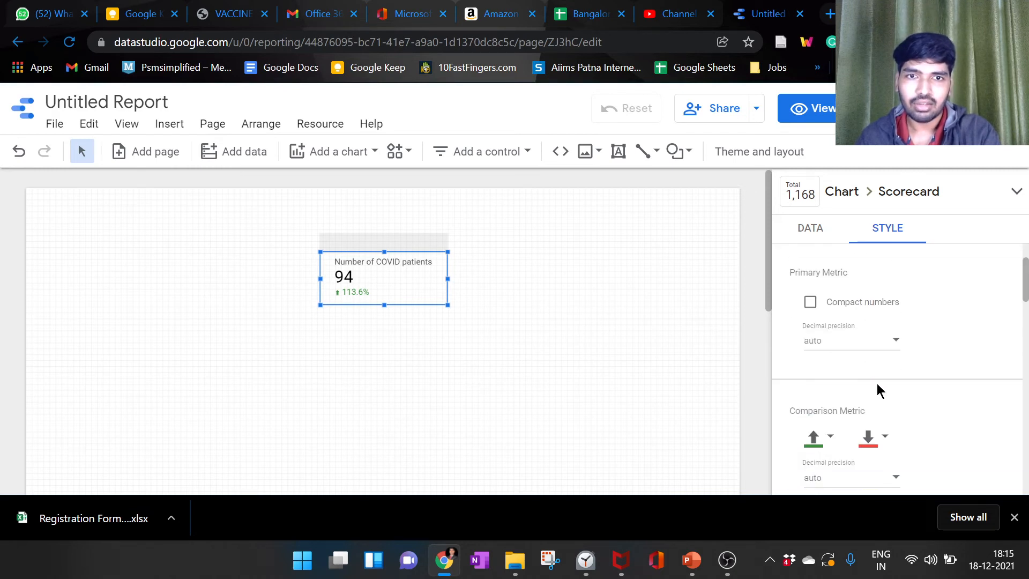
Step: Turn on compact numbers for the primary metric and set its decimal precision to 0 after trying 1 and 3
left_click(812, 306)
left_click(847, 346)
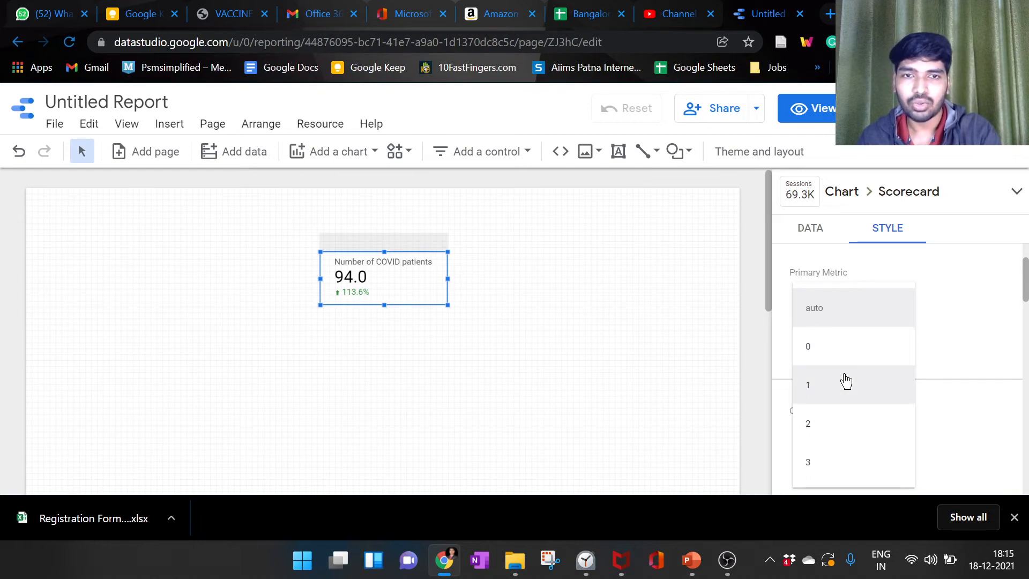
left_click(843, 381)
left_click(861, 341)
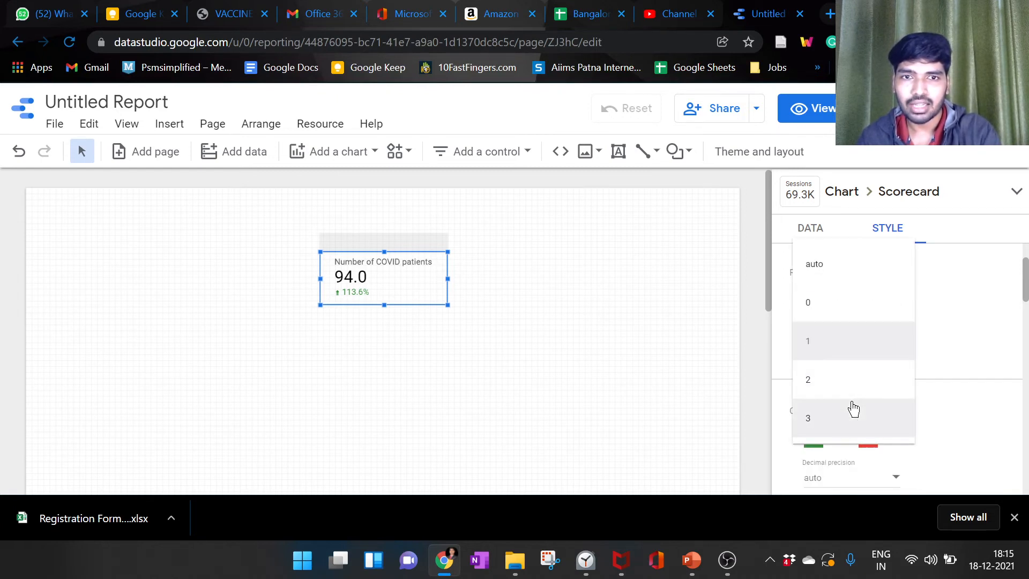
left_click(852, 410)
left_click(889, 340)
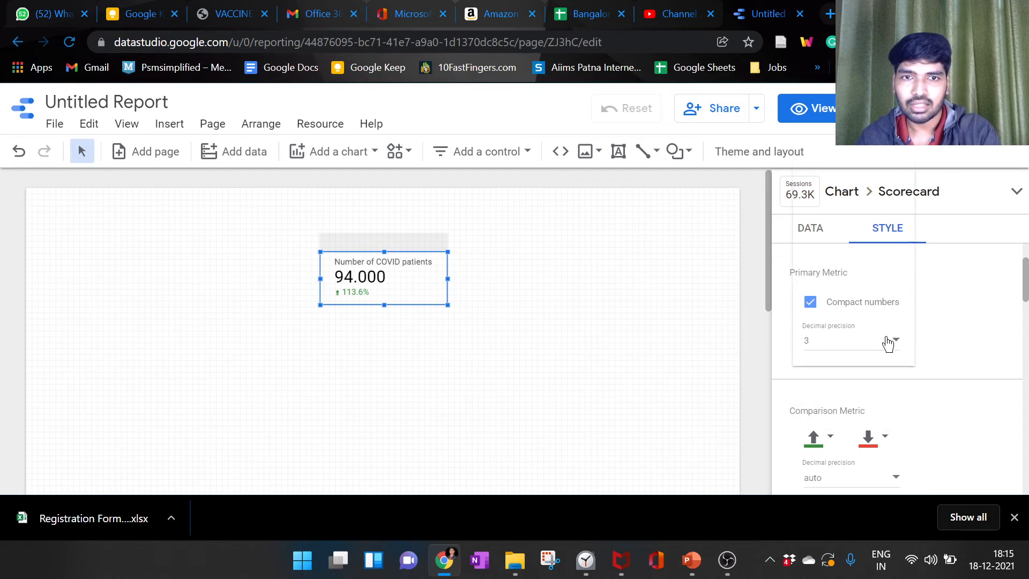
left_click(846, 227)
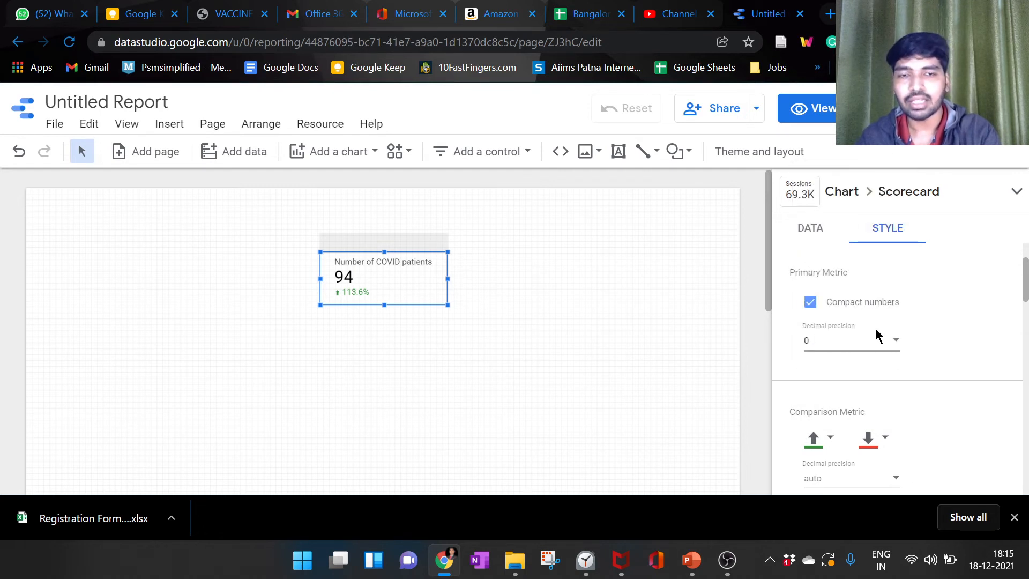
Step: Review the scorecard's comparison metric settings and missing-data choices, keeping Show "No data"
scroll(882, 339, "down", 3)
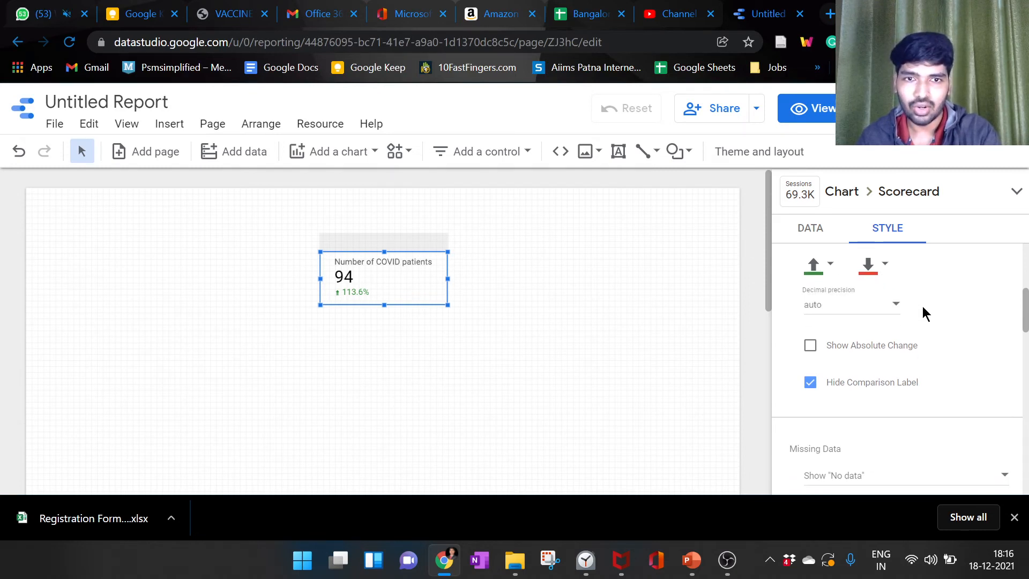
scroll(921, 307, "down", 5)
scroll(904, 273, "up", 2)
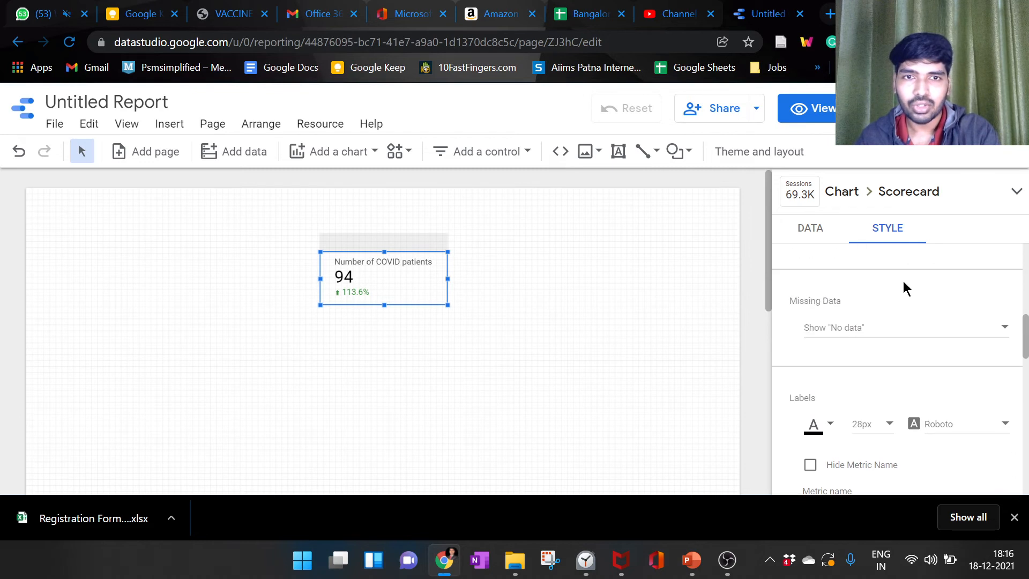
left_click(914, 329)
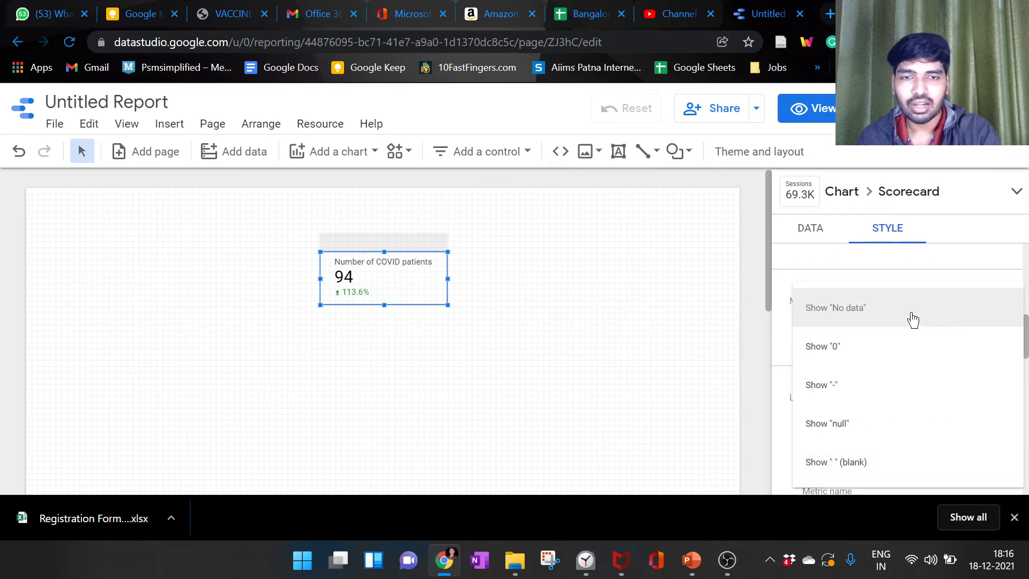
left_click(912, 320)
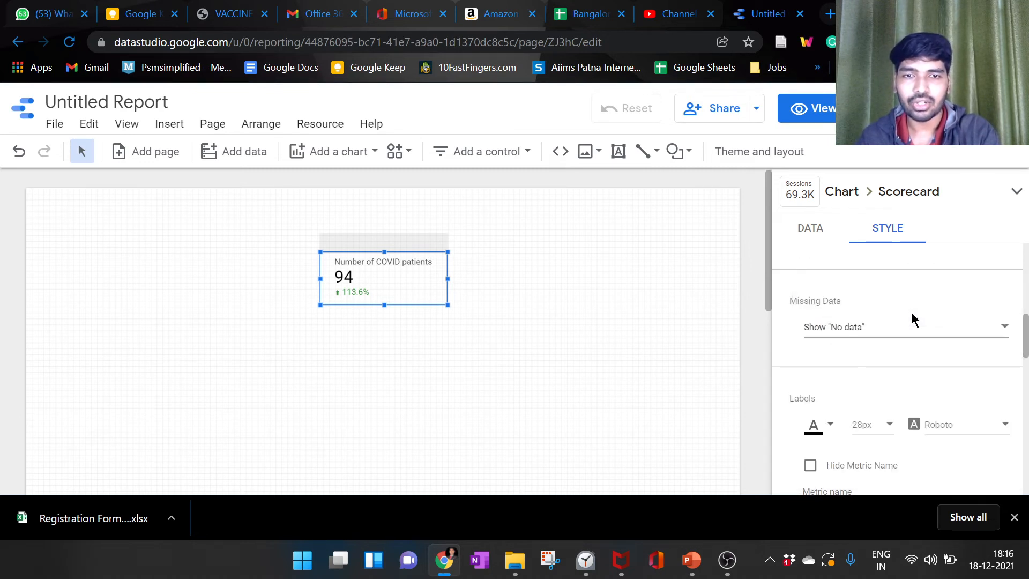
Step: Center-align the scorecard's metric name, metric value and comparison figure
scroll(912, 320, "down", 2)
scroll(912, 318, "down", 1)
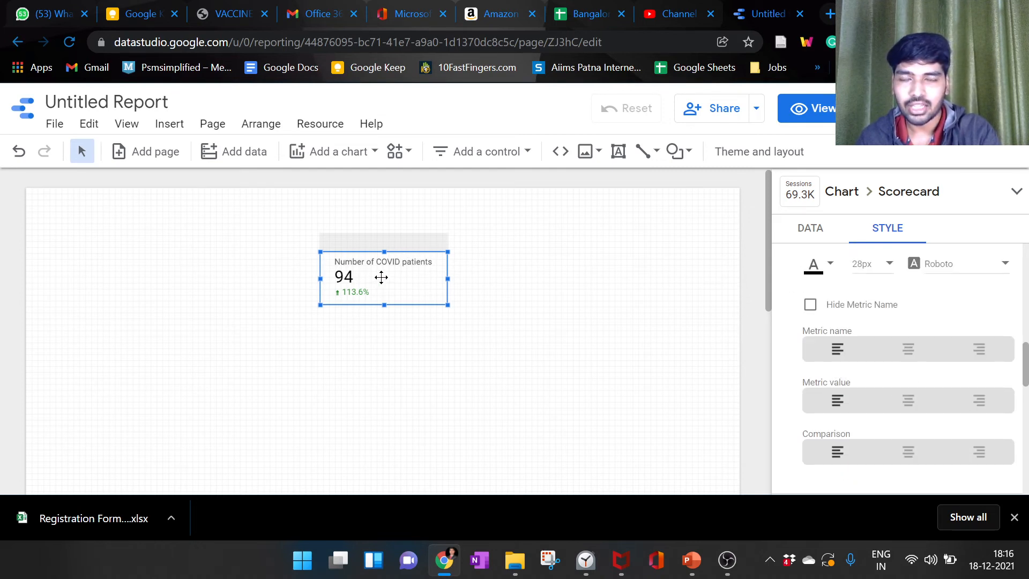
left_click(893, 348)
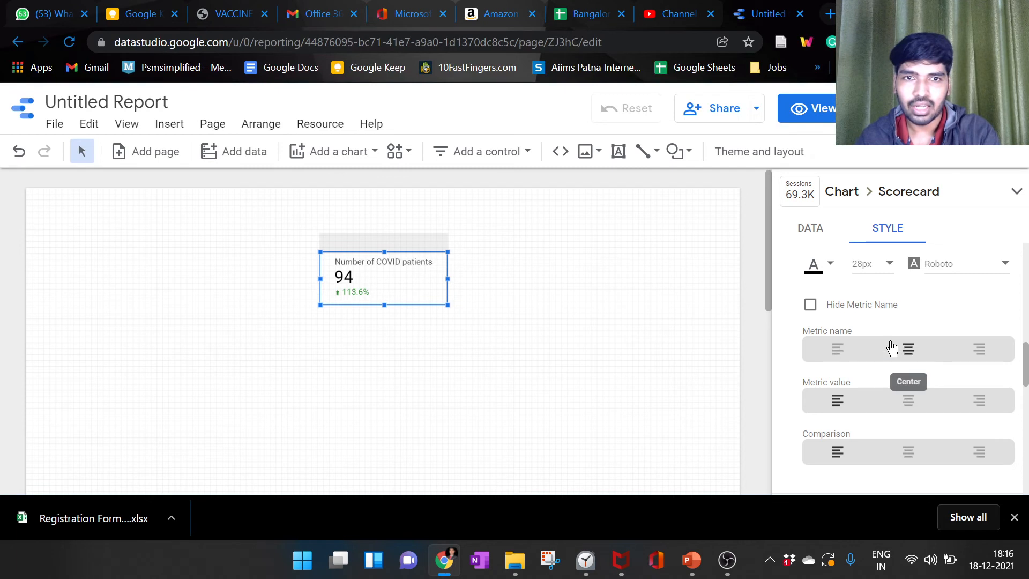
left_click(914, 405)
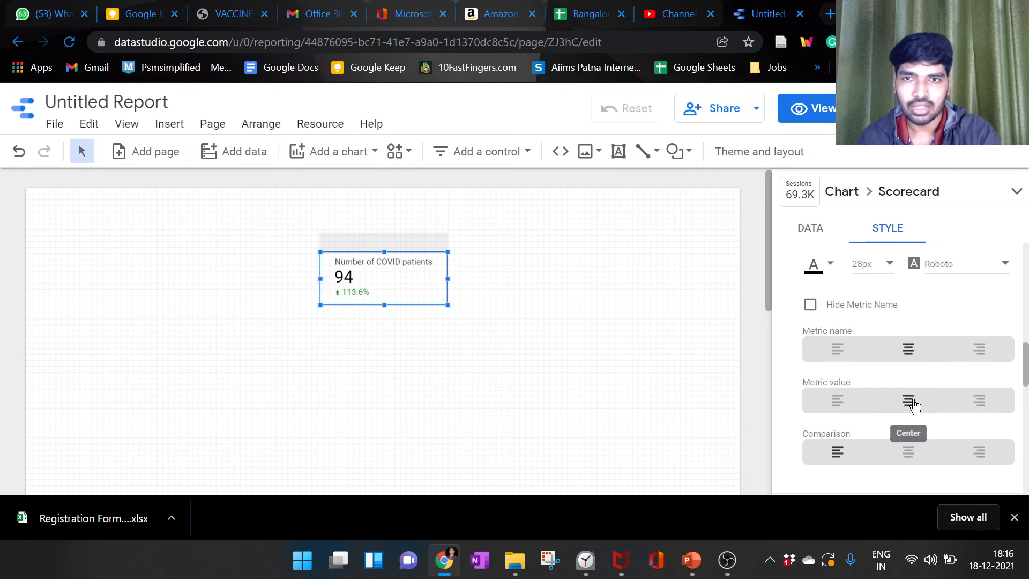
left_click(915, 456)
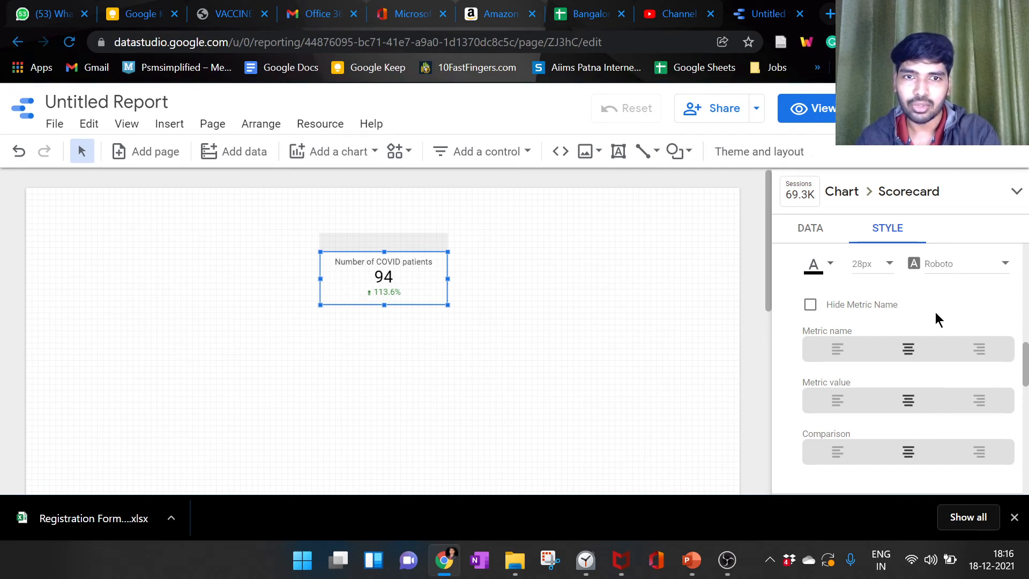
Step: Fill the scorecard's background with the yellow-orange theme color
scroll(934, 313, "down", 5)
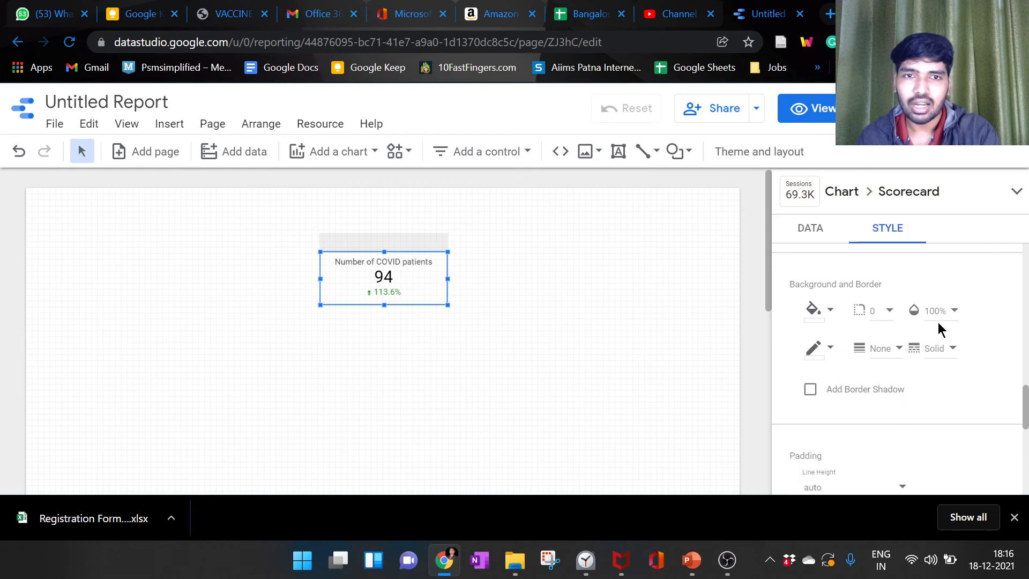
scroll(937, 322, "down", 1)
scroll(922, 328, "up", 1)
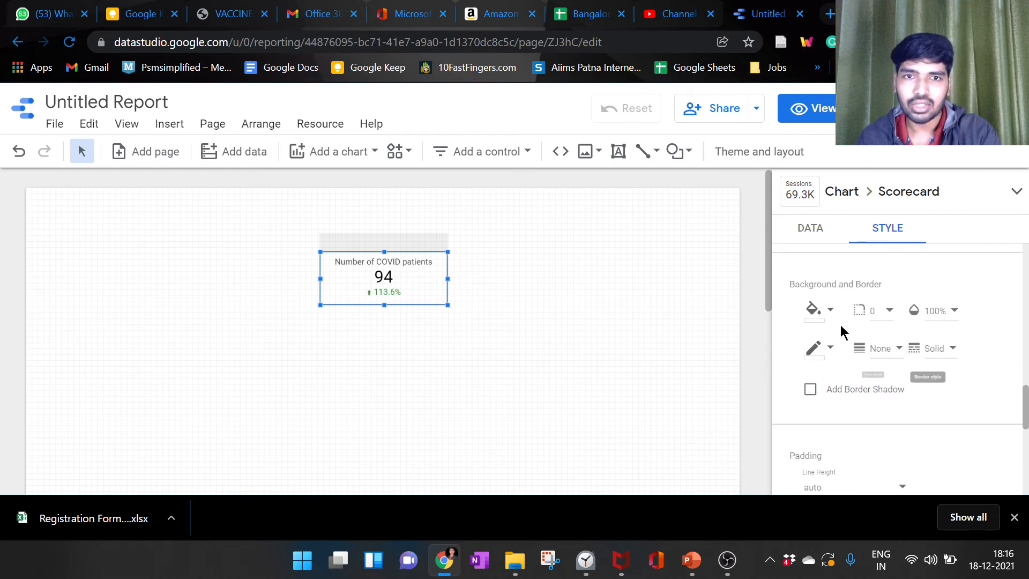
left_click(813, 311)
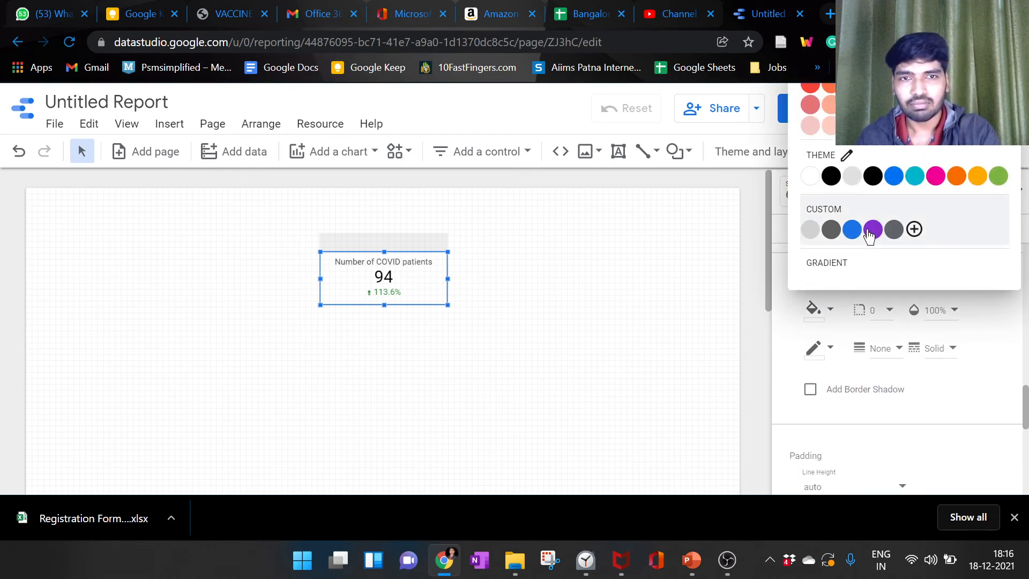
left_click(977, 175)
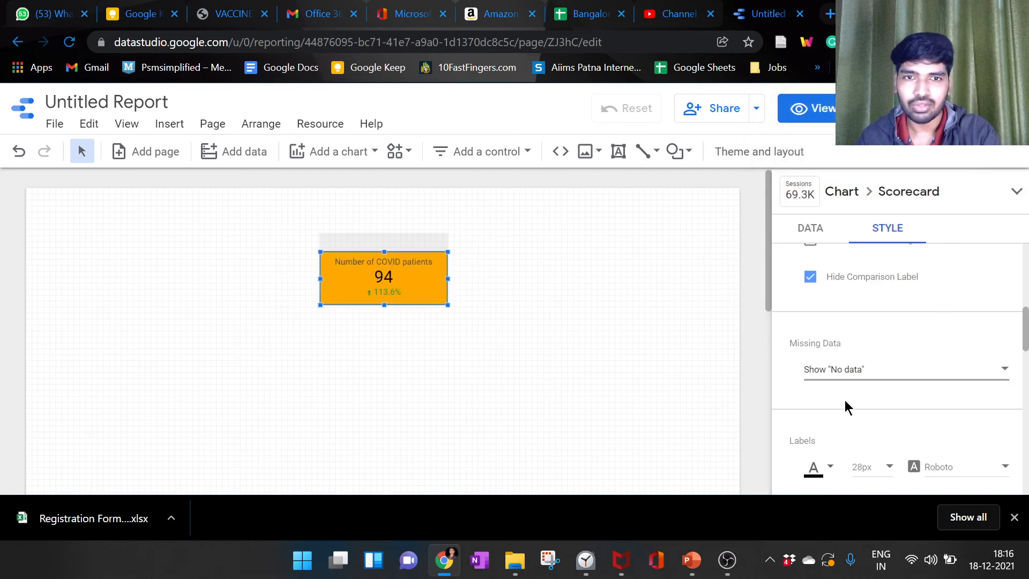
Step: Set the scorecard's border color to blue
scroll(844, 399, "down", 8)
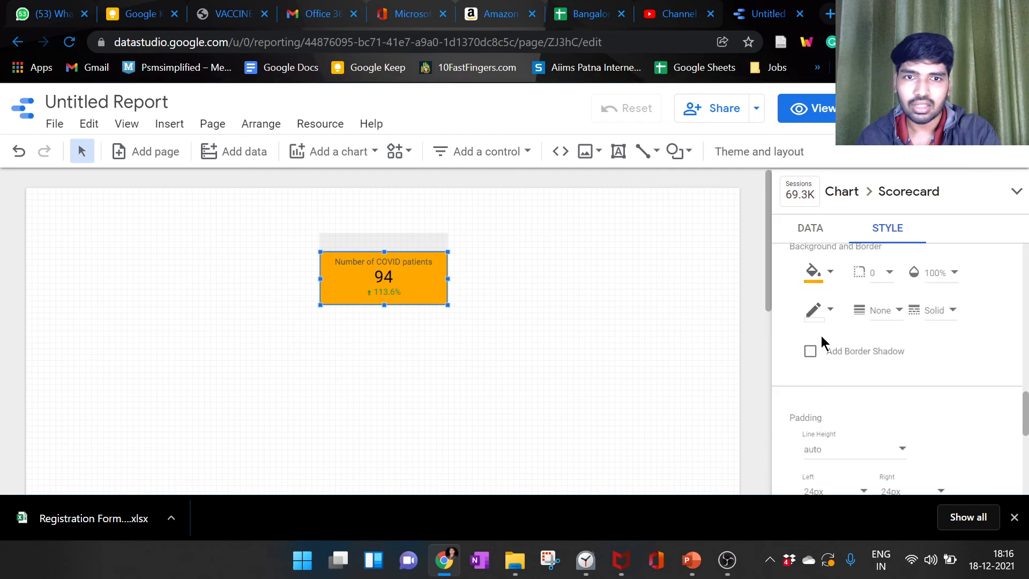
left_click(814, 311)
left_click(852, 262)
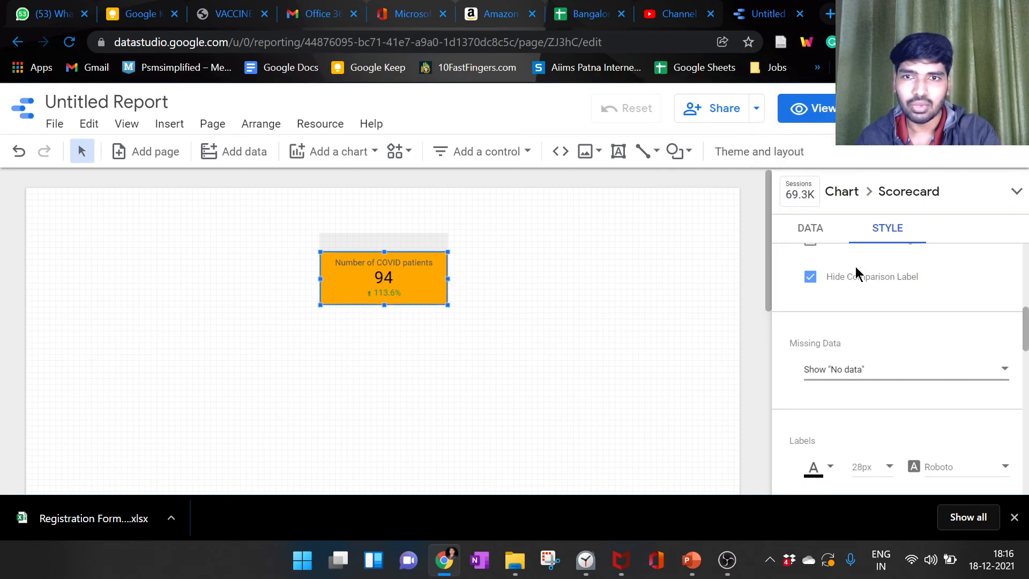
Step: Add a border shadow to the scorecard and look over its padding and chart header settings
scroll(855, 267, "down", 3)
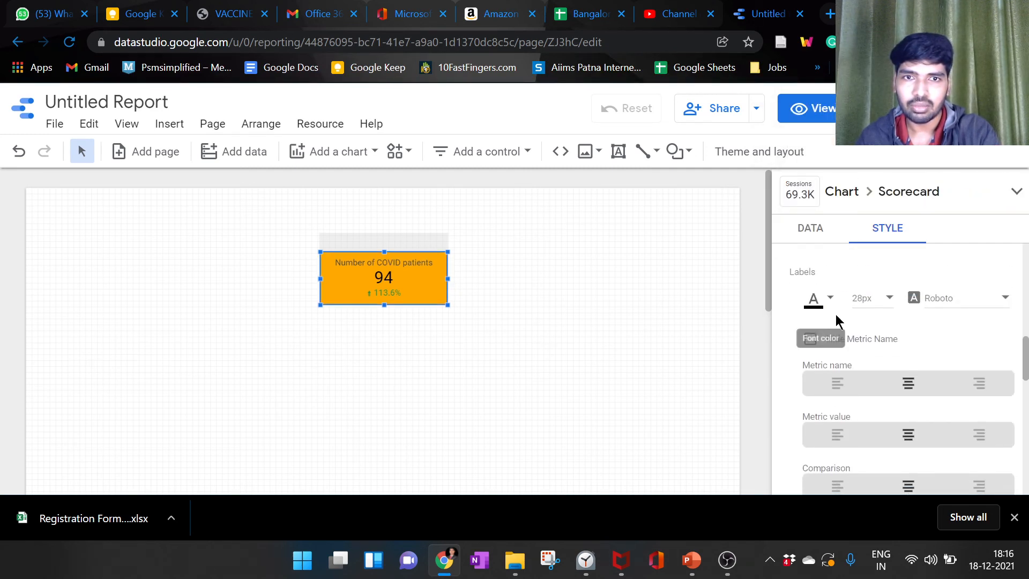
scroll(837, 320, "down", 7)
scroll(832, 323, "up", 3)
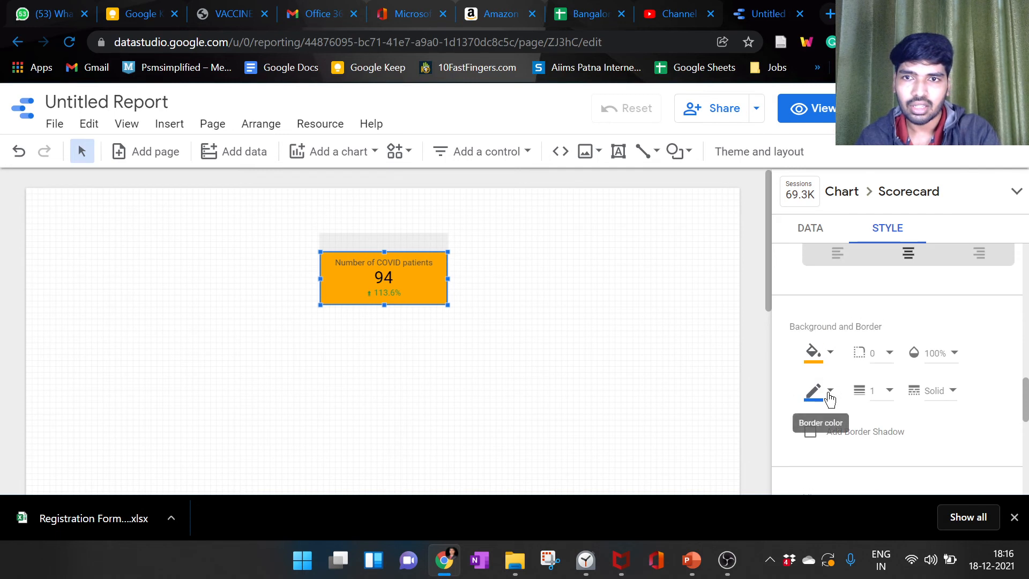
scroll(889, 375, "down", 8)
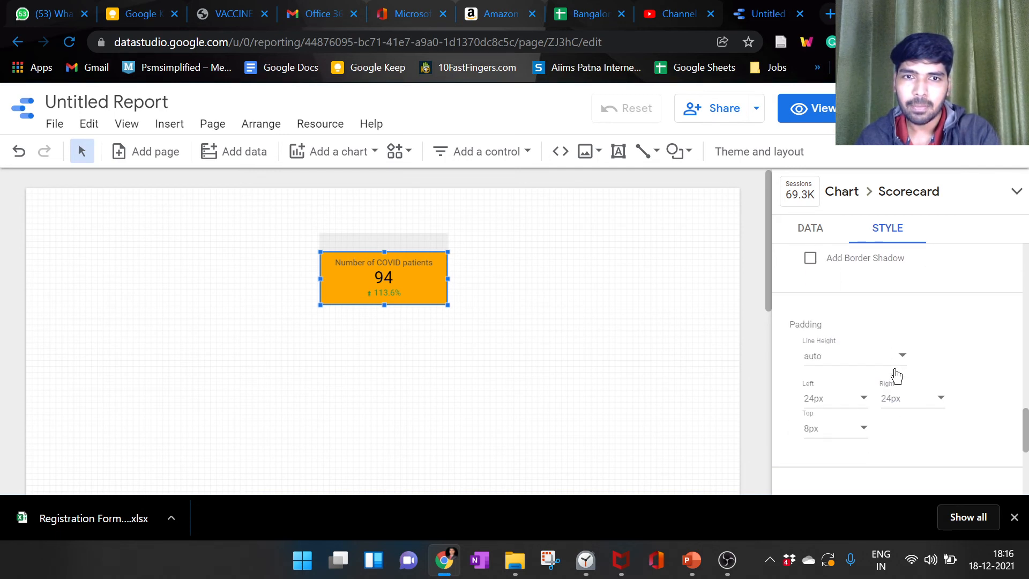
scroll(858, 353, "up", 3)
scroll(822, 308, "up", 2)
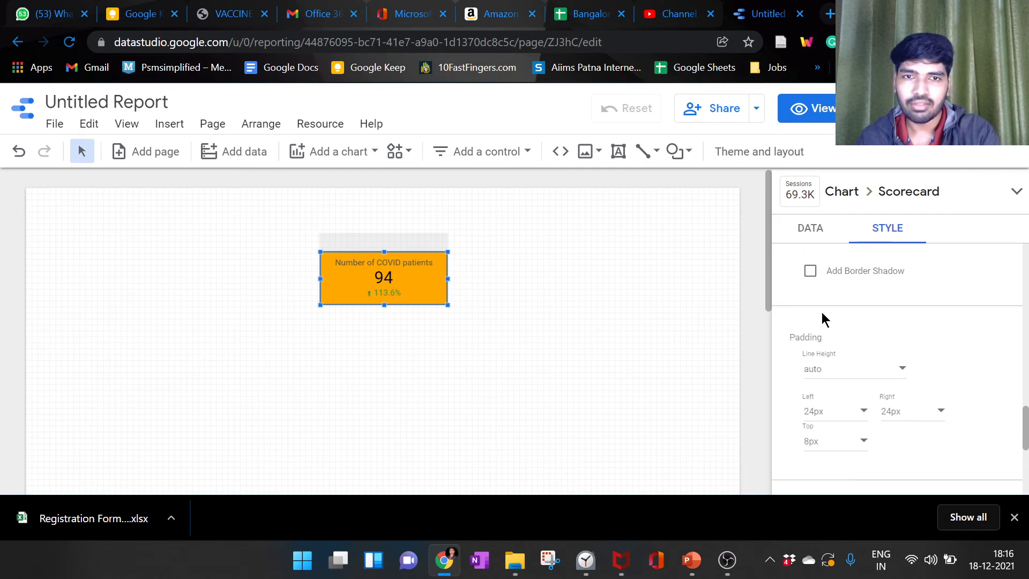
left_click(809, 271)
scroll(880, 328, "down", 2)
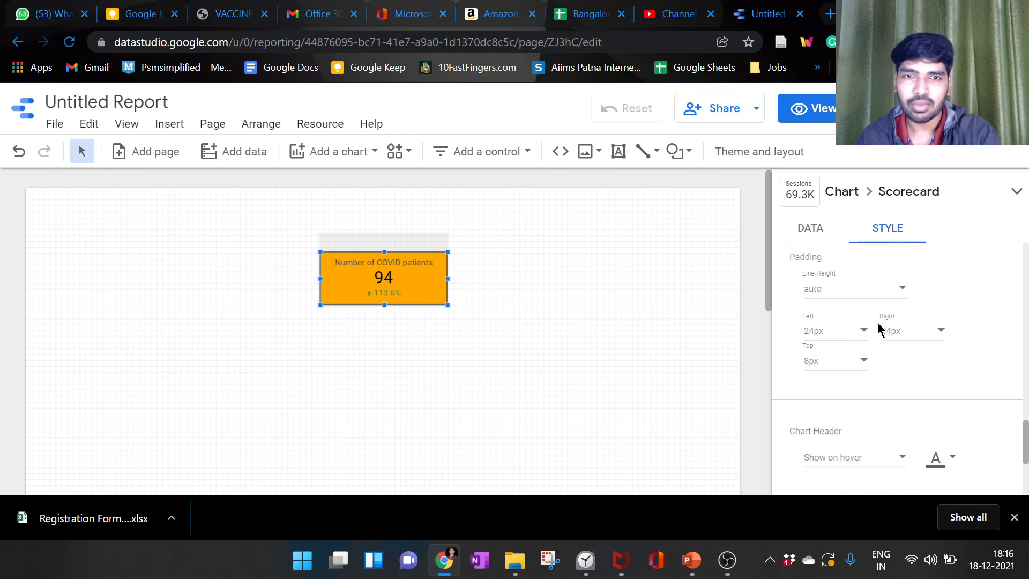
scroll(882, 335, "down", 2)
scroll(883, 335, "up", 4)
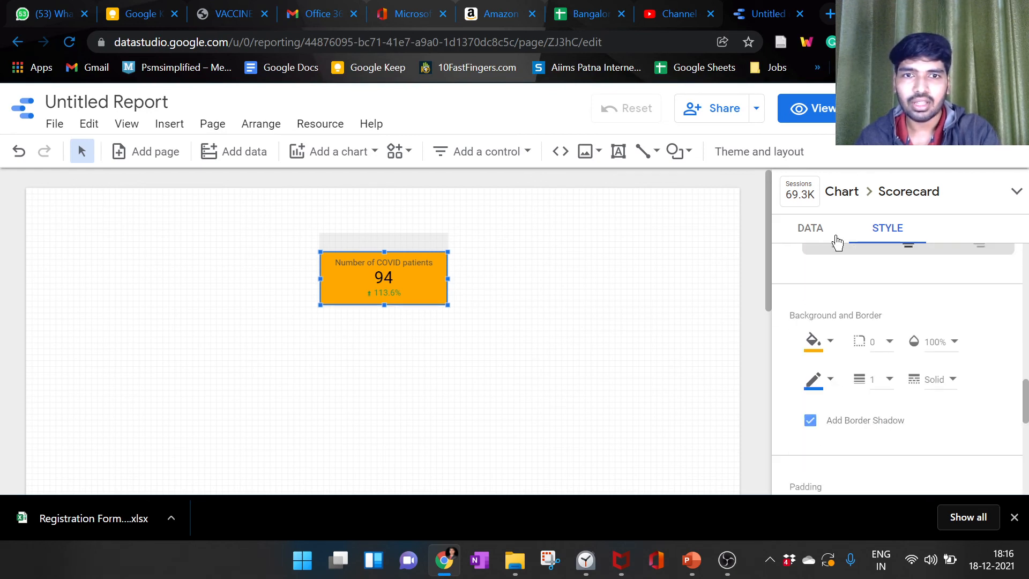
Step: Review the scorecard's data setup, examining the date range dimension choices and the default and comparison date ranges
left_click(808, 236)
scroll(879, 291, "up", 3)
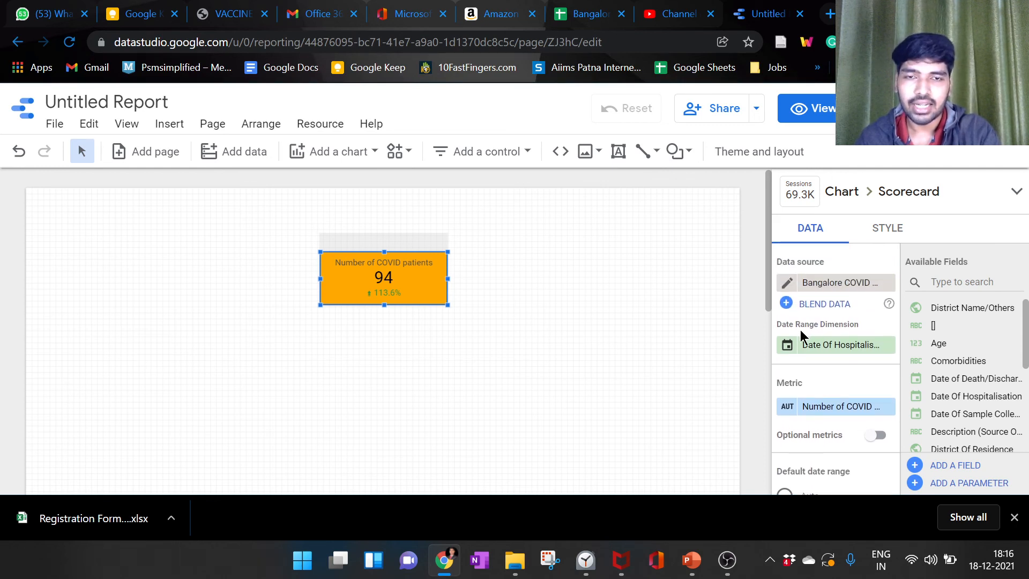
left_click(844, 346)
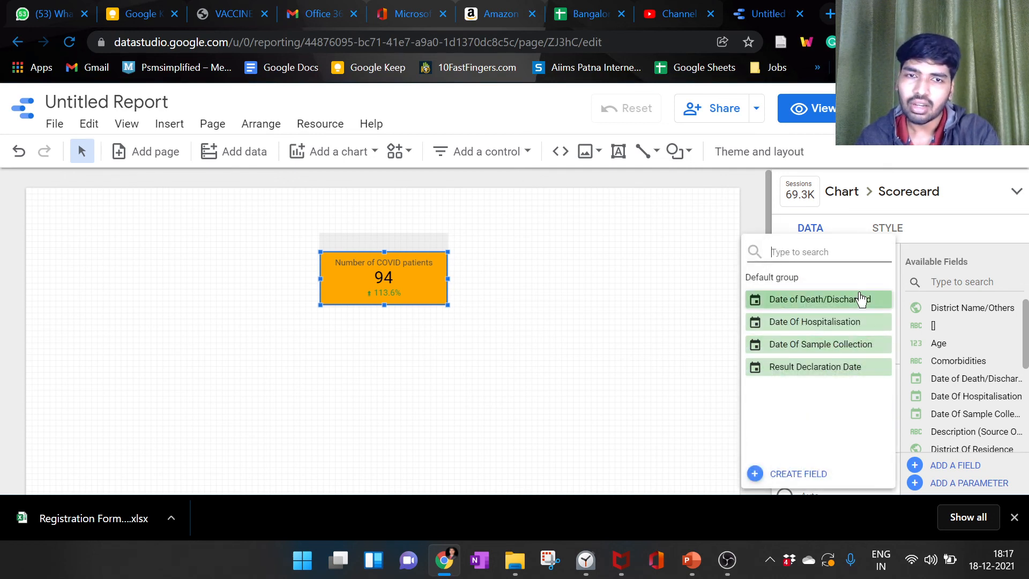
left_click(760, 225)
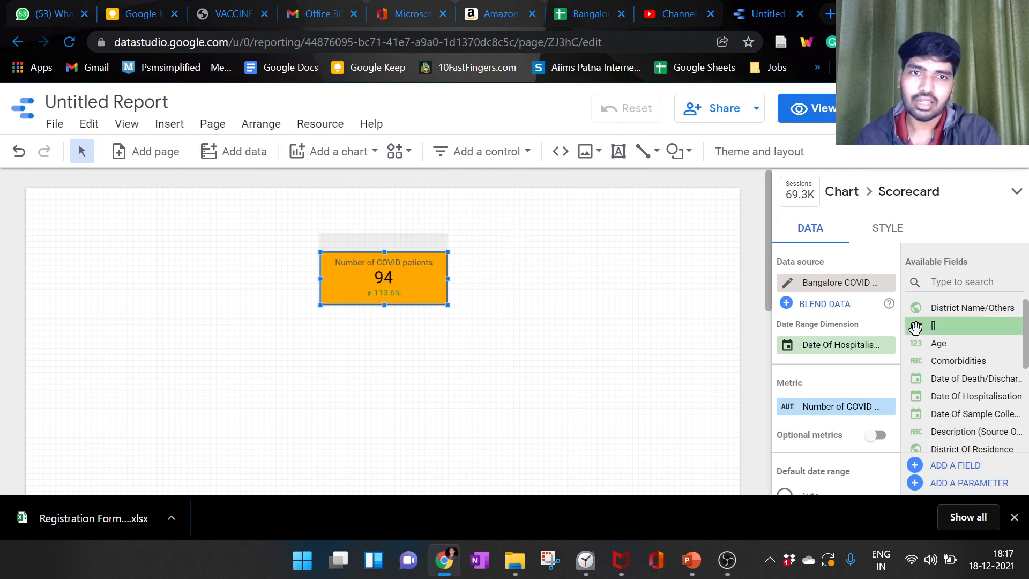
scroll(832, 356, "down", 3)
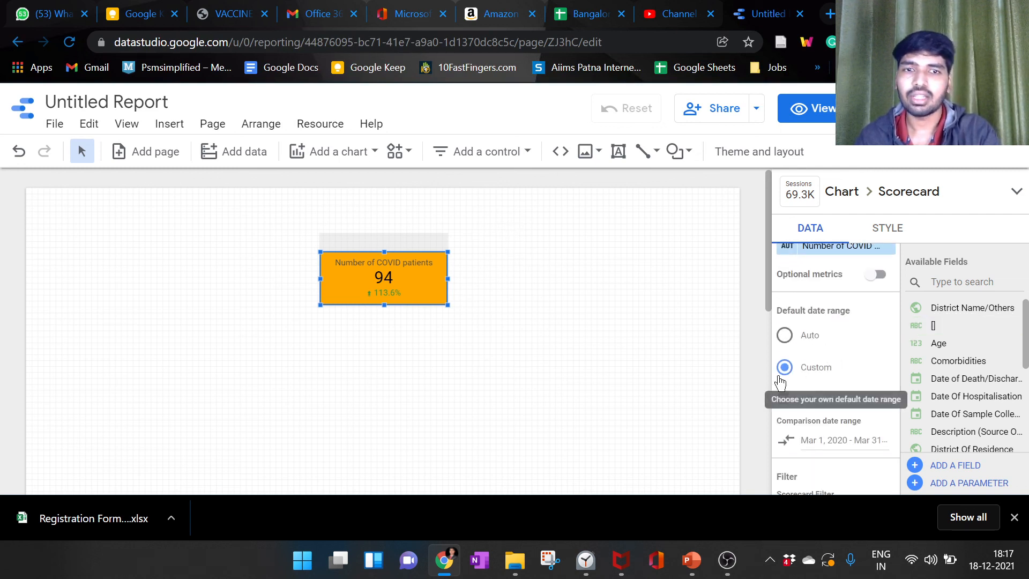
scroll(618, 366, "down", 2)
scroll(619, 366, "up", 2)
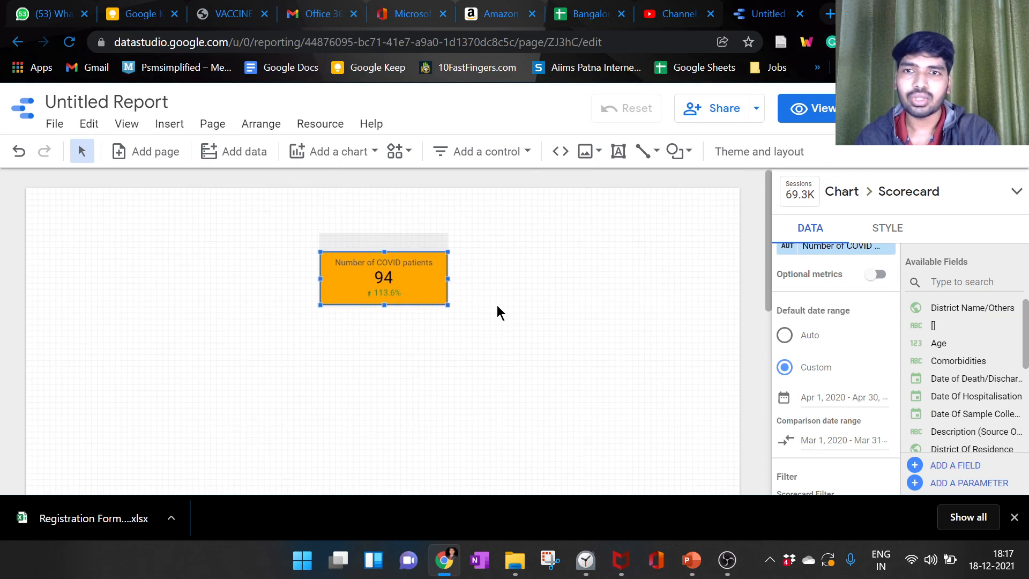